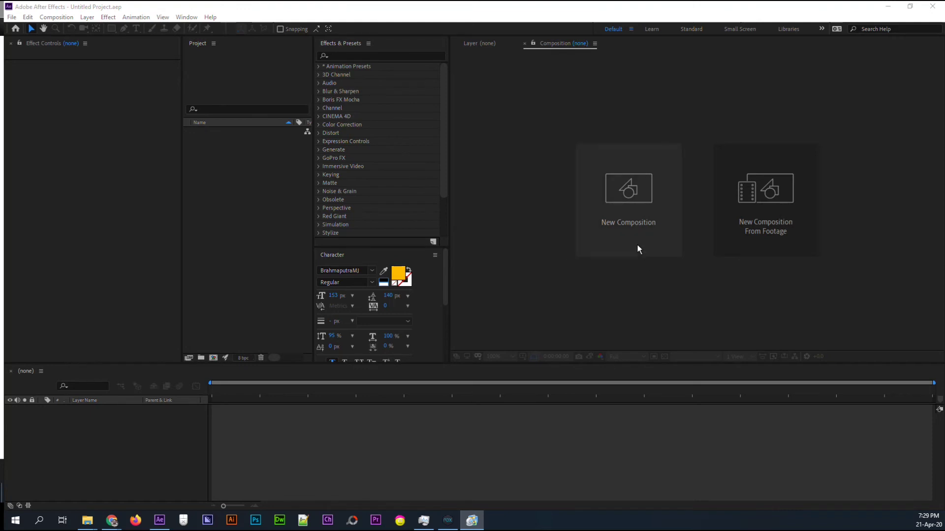
Create Comp 1 at 1920×1080, 15 fps, with a duration of 0:05:00:00.
{"action": "left_click", "coordinate": [617, 207]}
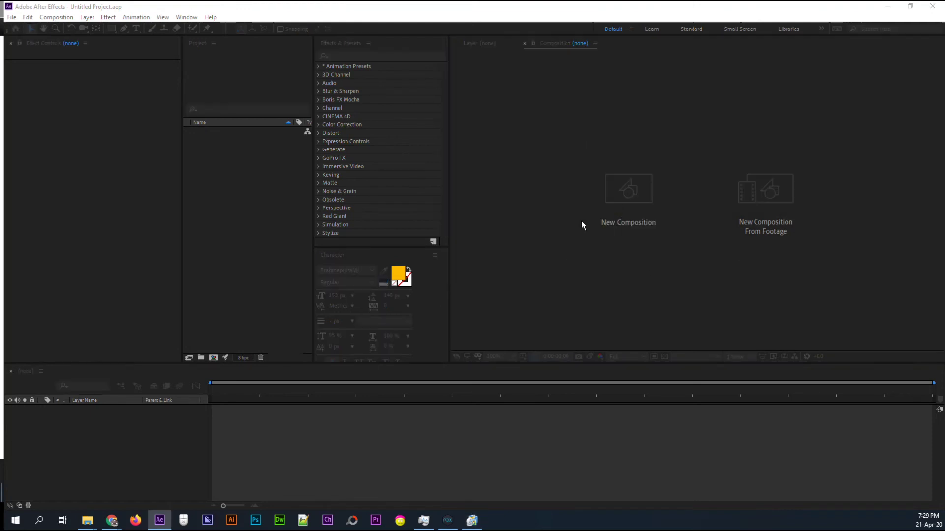
{"action": "mouse_move", "coordinate": [318, 152]}
{"action": "left_mouse_down"}
{"action": "mouse_move", "coordinate": [491, 150]}
{"action": "mouse_move", "coordinate": [494, 138]}
{"action": "left_mouse_up"}
{"action": "left_click", "coordinate": [383, 203]}
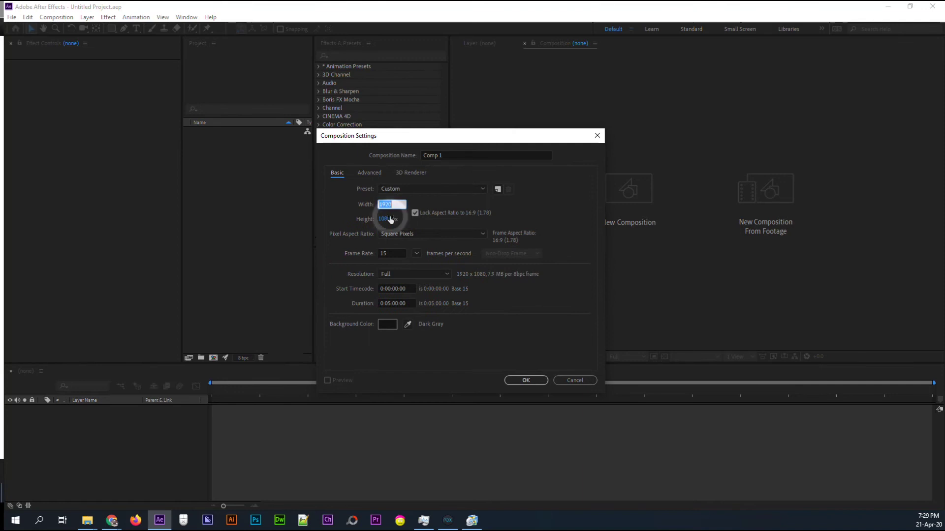
{"action": "left_click", "coordinate": [385, 219]}
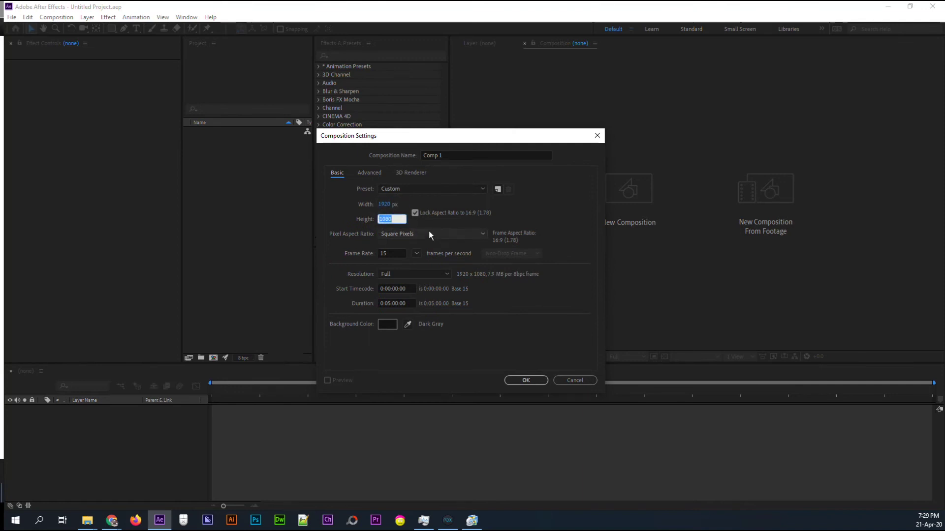
{"action": "key", "text": "Tab"}
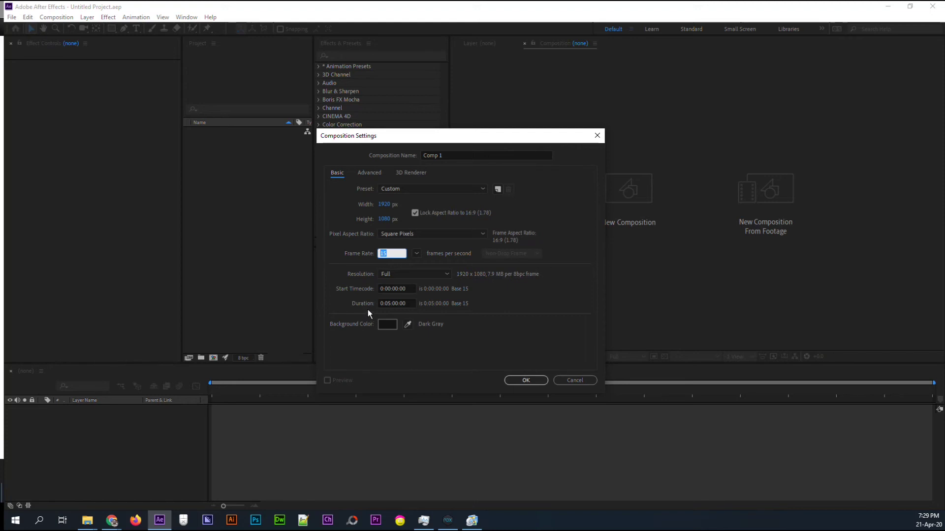
{"action": "left_click", "coordinate": [523, 381]}
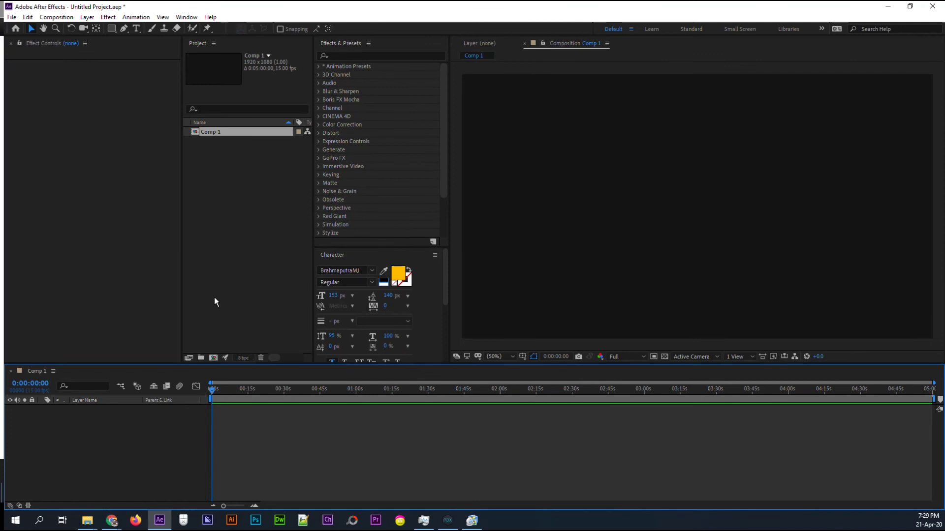
{"action": "left_click", "coordinate": [136, 28]}
Type the two Bengali lines 'আমার সোনার বাংলা' and 'আমিস তোমায় ভালবাসি' as a text layer.
{"action": "left_click", "coordinate": [680, 167]}
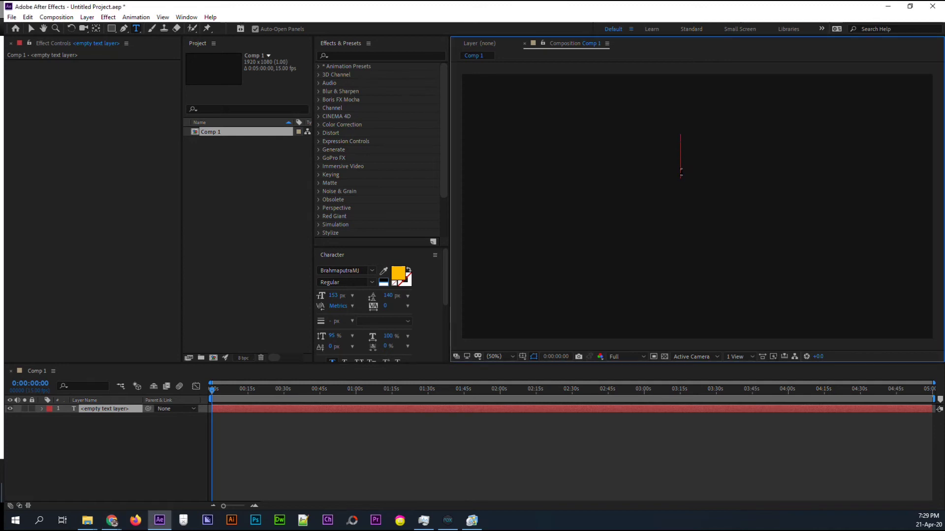
{"action": "type", "text": "Avgvi m†v"}
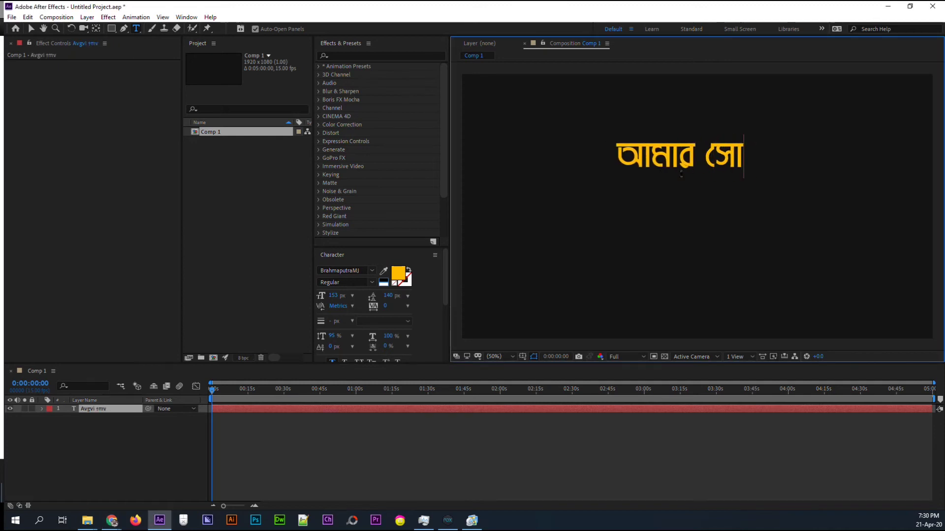
{"action": "type", "text": "bvi evsjv"}
{"action": "key", "text": "Return"}
{"action": "type", "text": "Avwgm †Zvgv"}
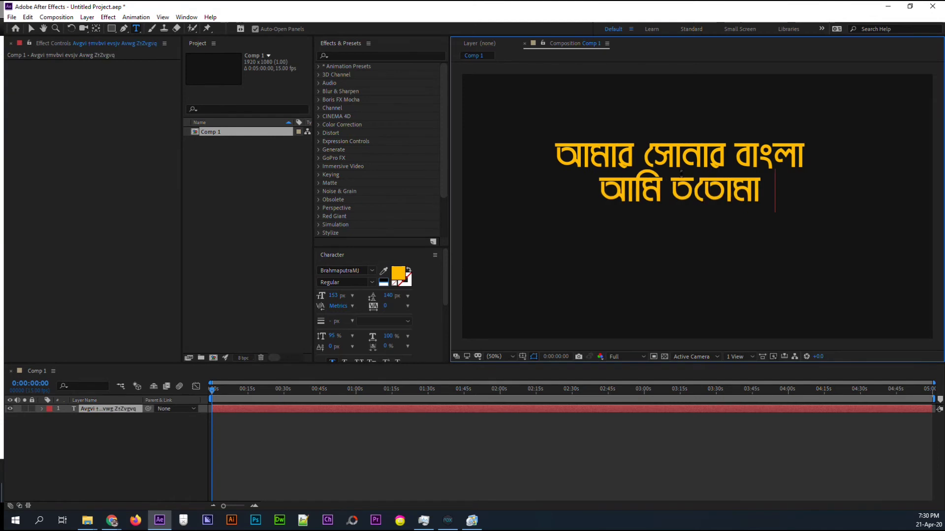
{"action": "type", "text": "q fvjevwm"}
{"action": "left_click", "coordinate": [621, 196]}
{"action": "type", "text": "m"}
Colour the second line yellow and the first line white, then move the text right of centre.
{"action": "left_click_drag", "start_coordinate": [530, 190], "coordinate": [837, 188]}
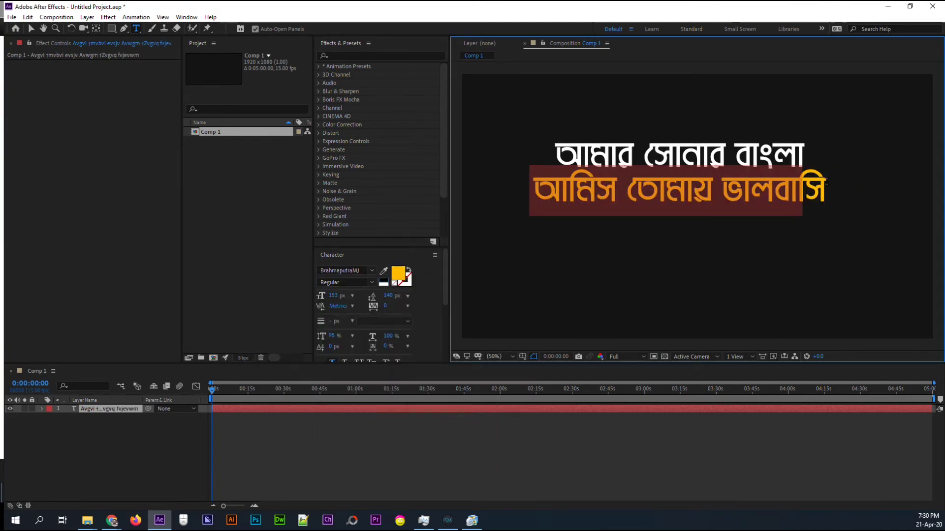
{"action": "left_click_drag", "start_coordinate": [558, 150], "coordinate": [808, 153]}
{"action": "key", "text": "Escape"}
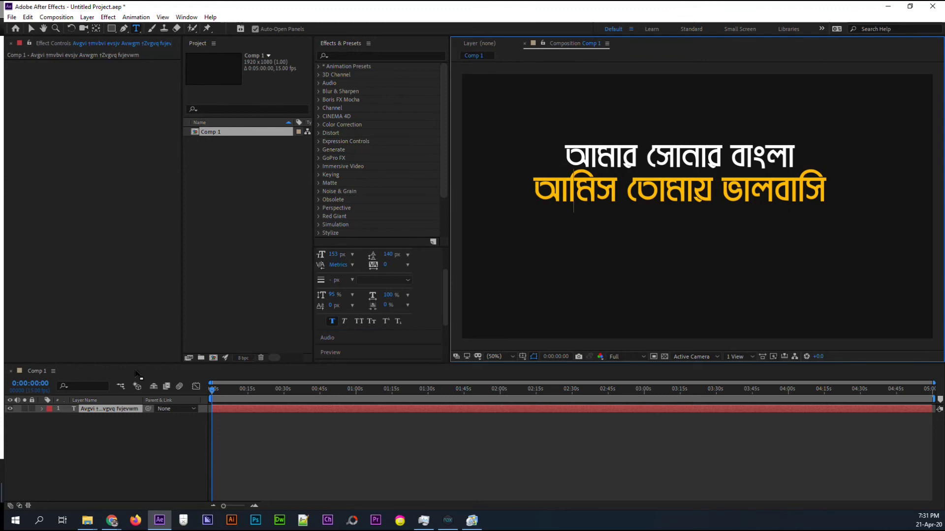
{"action": "key", "text": "v"}
{"action": "left_click_drag", "start_coordinate": [738, 191], "coordinate": [764, 224]}
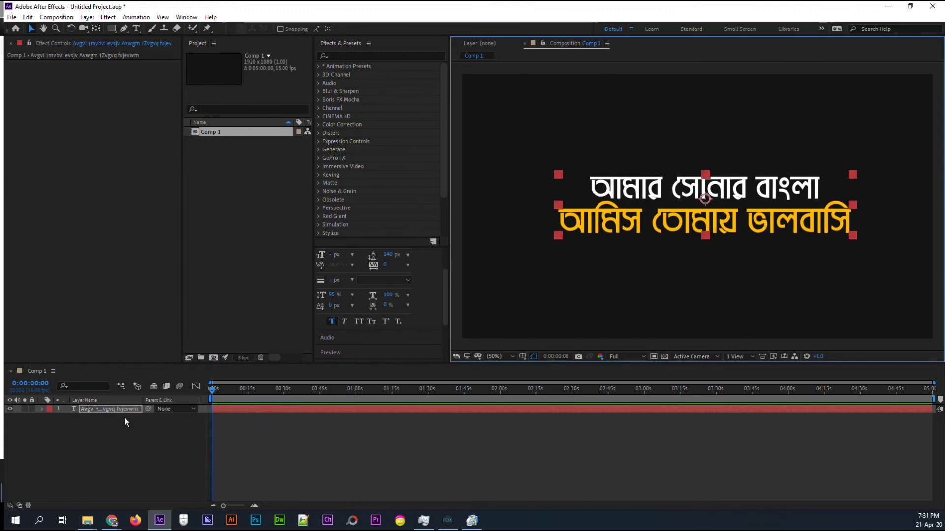
Find '3d basic' in Effects & Presets and apply 3D Basic Position Z Typeon to the text layer.
{"action": "left_click", "coordinate": [342, 56]}
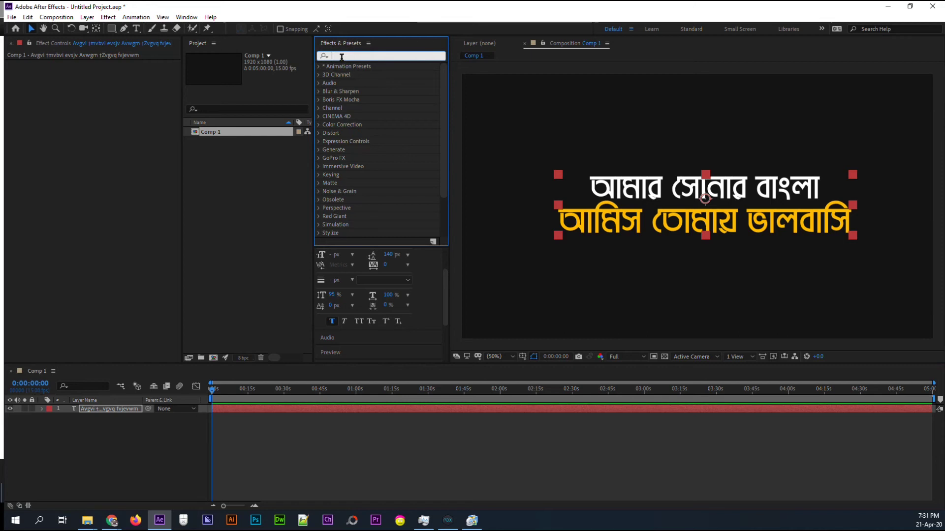
{"action": "type", "text": "3"}
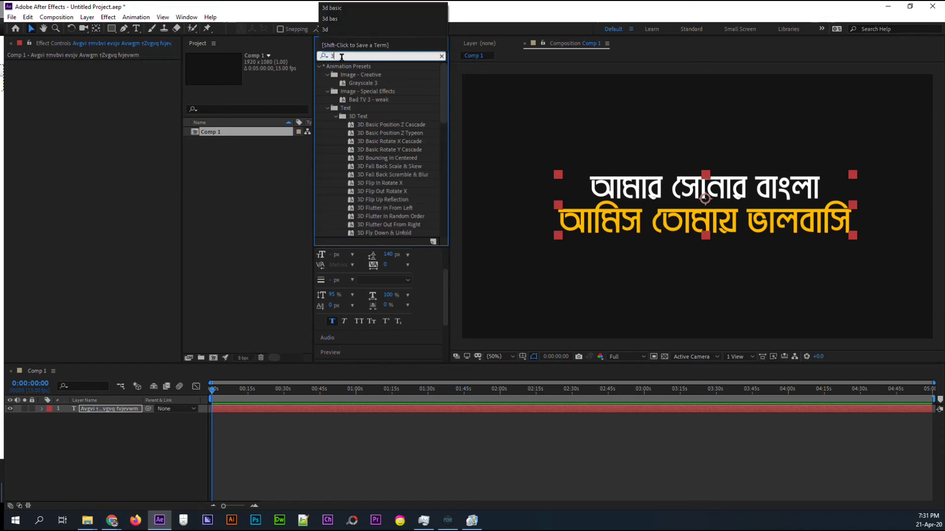
{"action": "key", "text": "BackSpace"}
{"action": "key", "text": "BackSpace"}
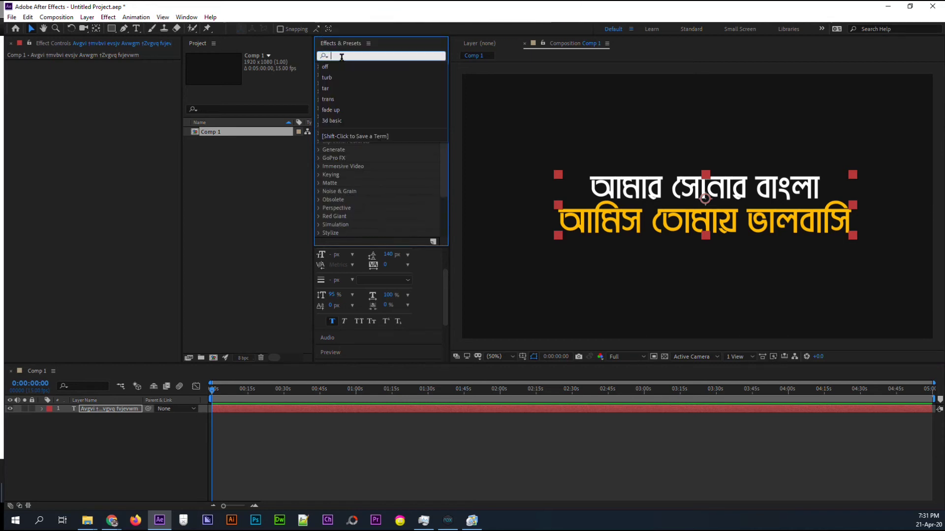
{"action": "type", "text": "3d"}
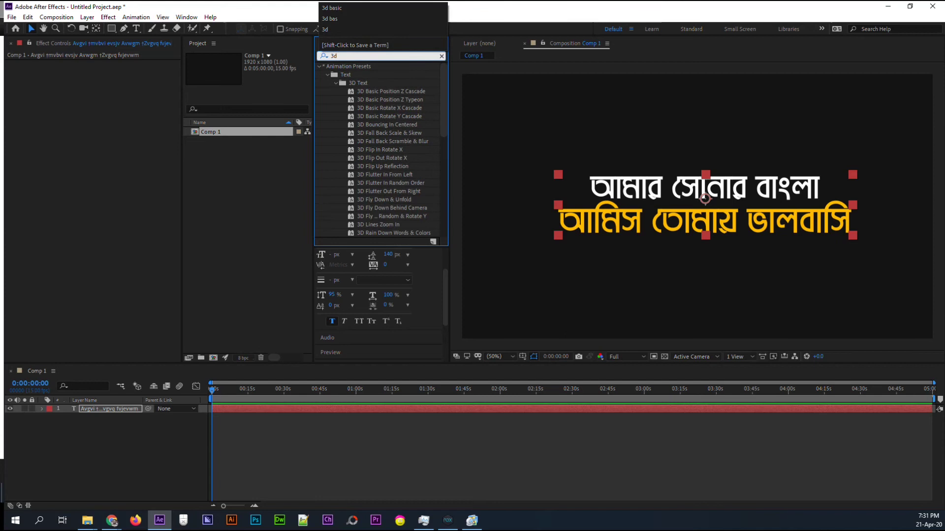
{"action": "type", "text": " pos"}
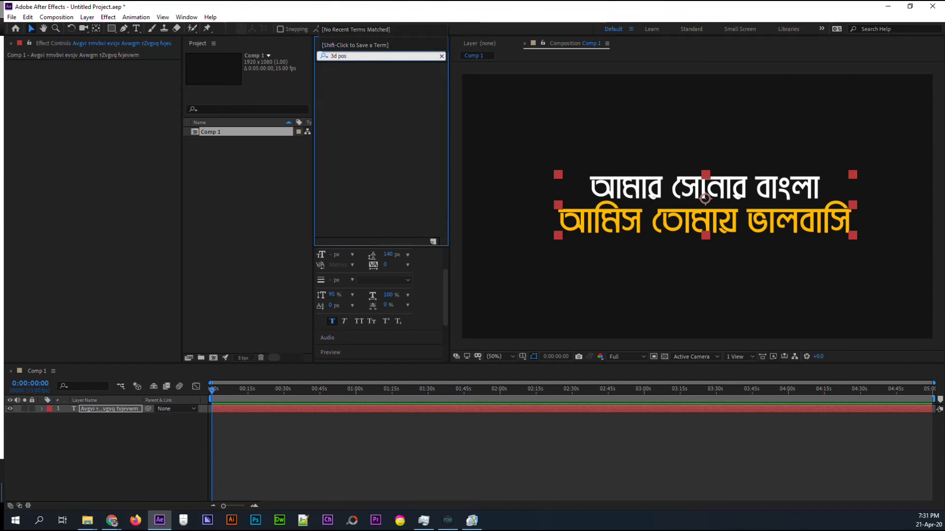
{"action": "key", "text": "BackSpace"}
{"action": "key", "text": "BackSpace"}
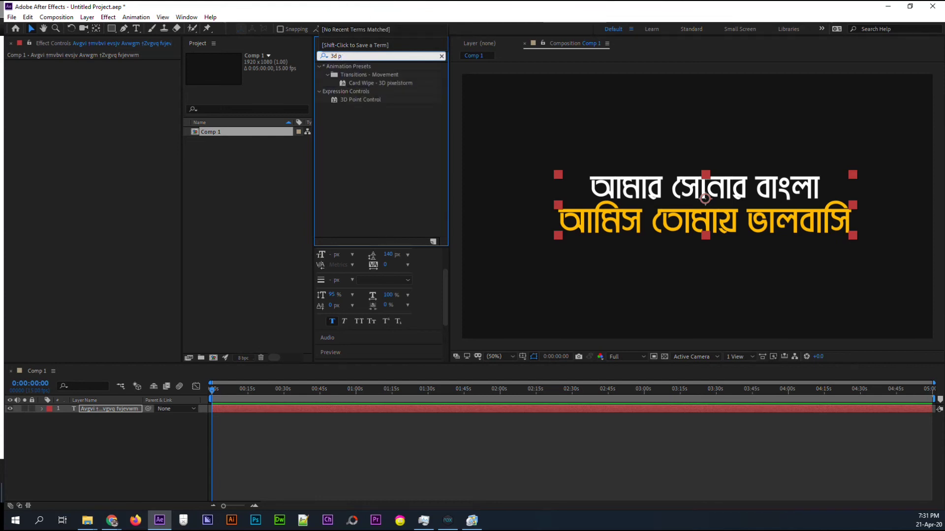
{"action": "key", "text": "BackSpace"}
{"action": "key", "text": "BackSpace"}
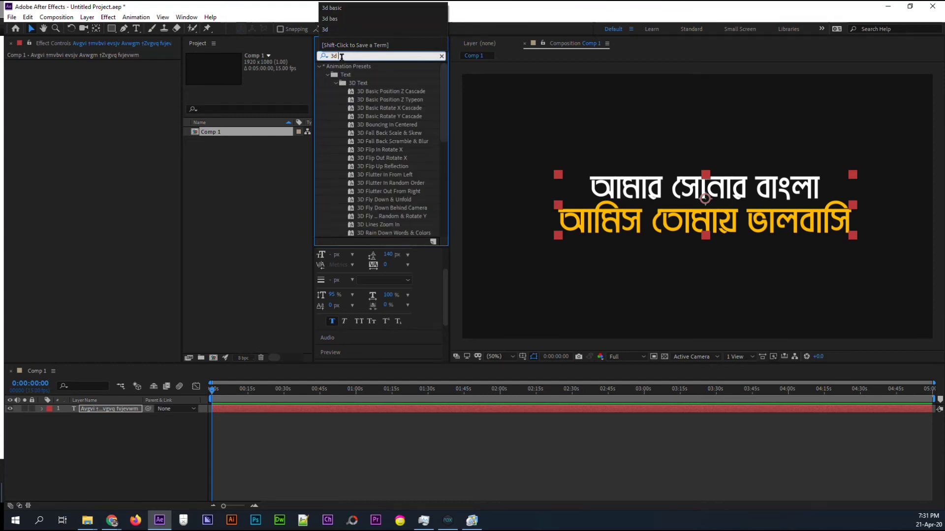
{"action": "type", "text": "basi"}
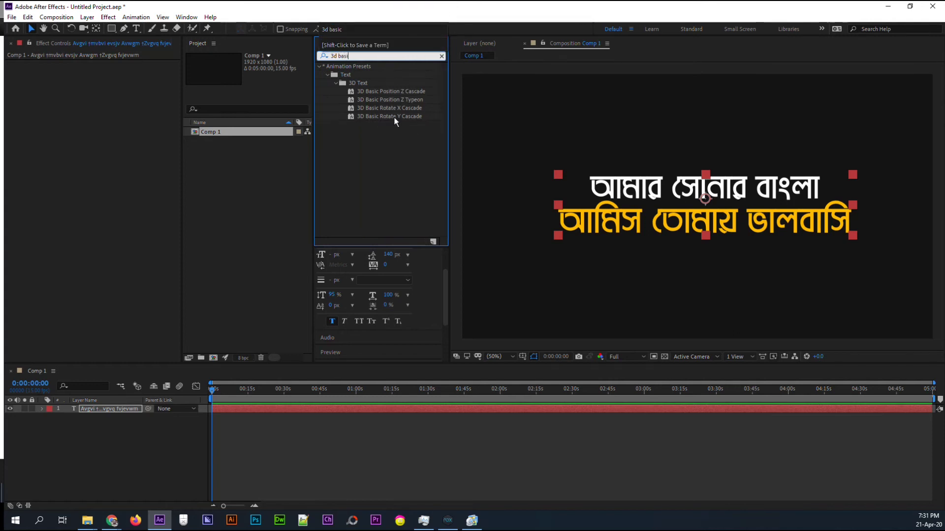
{"action": "left_click", "coordinate": [406, 100]}
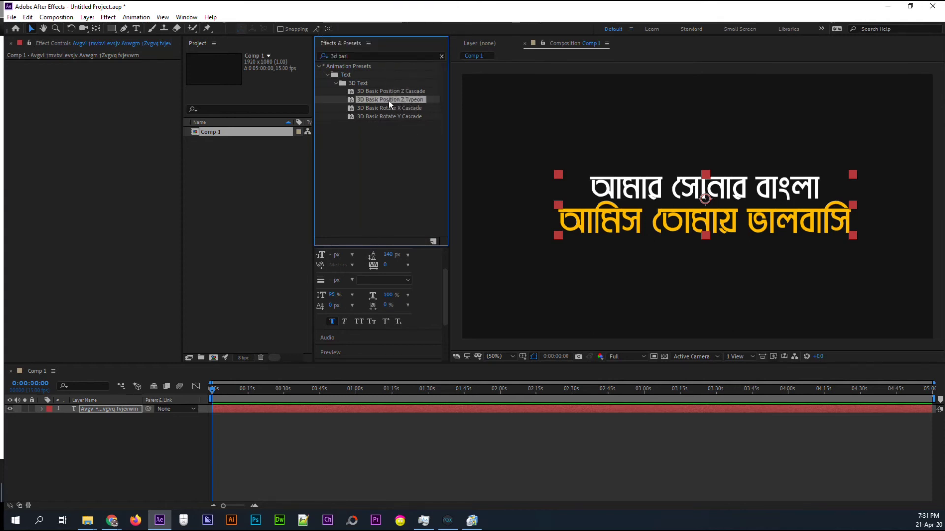
{"action": "left_click_drag", "start_coordinate": [417, 101], "coordinate": [103, 409]}
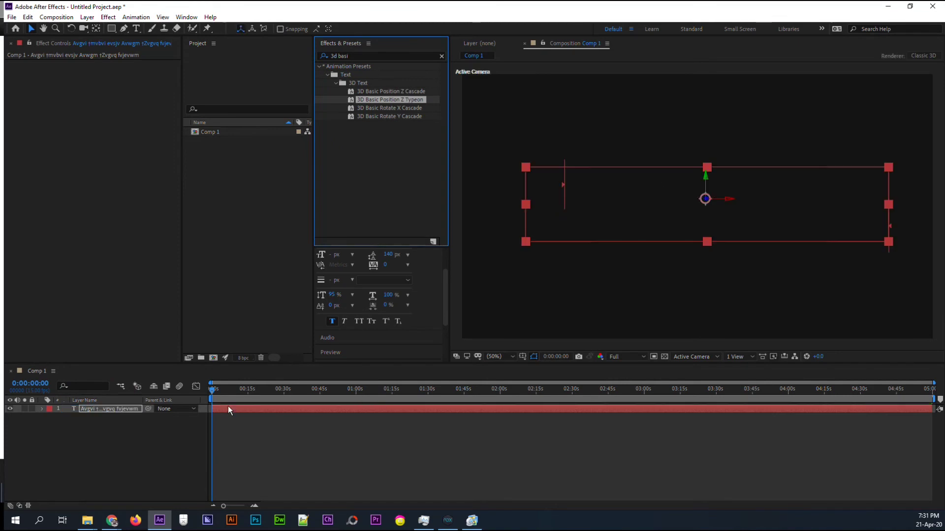
Scrub the timeline to preview the lyric typing on over two seconds.
{"action": "scroll", "coordinate": [229, 406], "scroll_direction": "up", "scroll_amount": 5}
{"action": "left_click", "coordinate": [241, 482]}
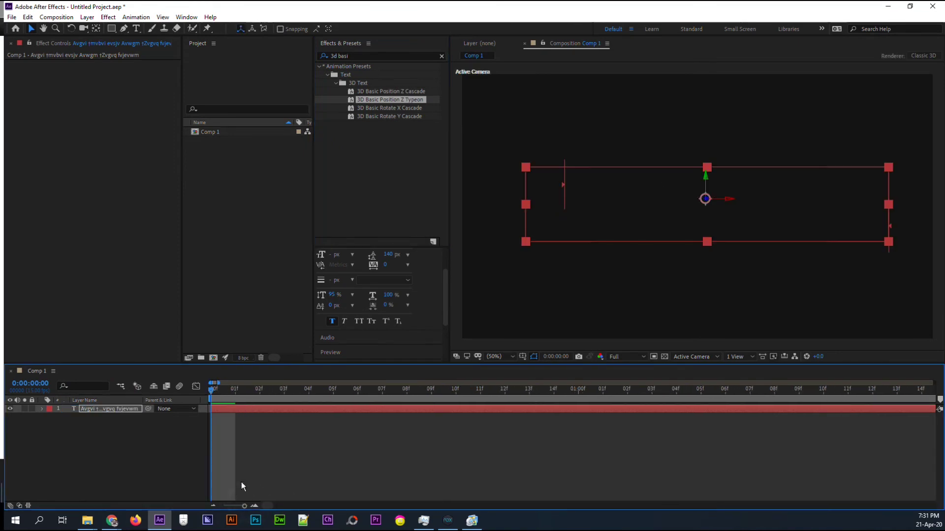
{"action": "mouse_move", "coordinate": [214, 392]}
{"action": "left_mouse_down"}
{"action": "mouse_move", "coordinate": [890, 412]}
{"action": "mouse_move", "coordinate": [187, 406]}
{"action": "mouse_move", "coordinate": [327, 398]}
{"action": "left_mouse_up"}
{"action": "scroll", "coordinate": [258, 415], "scroll_direction": "down", "scroll_amount": 5}
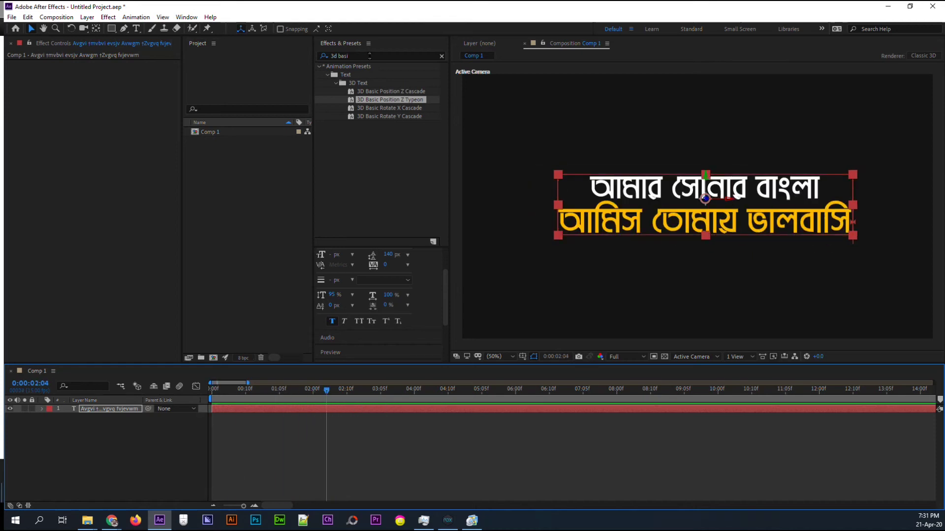
Apply the Transform effect, found by searching 'transform', to the text layer.
{"action": "left_click", "coordinate": [441, 56]}
{"action": "left_click", "coordinate": [371, 56]}
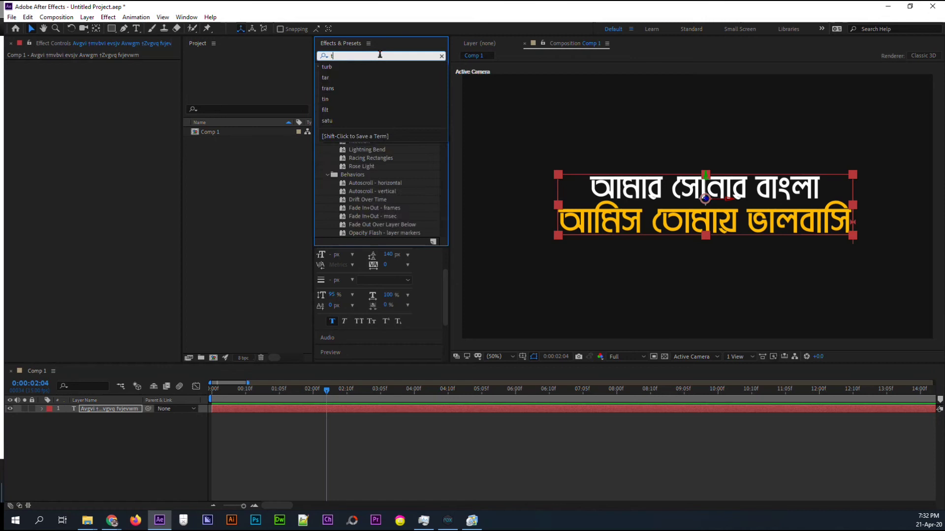
{"action": "type", "text": "transform"}
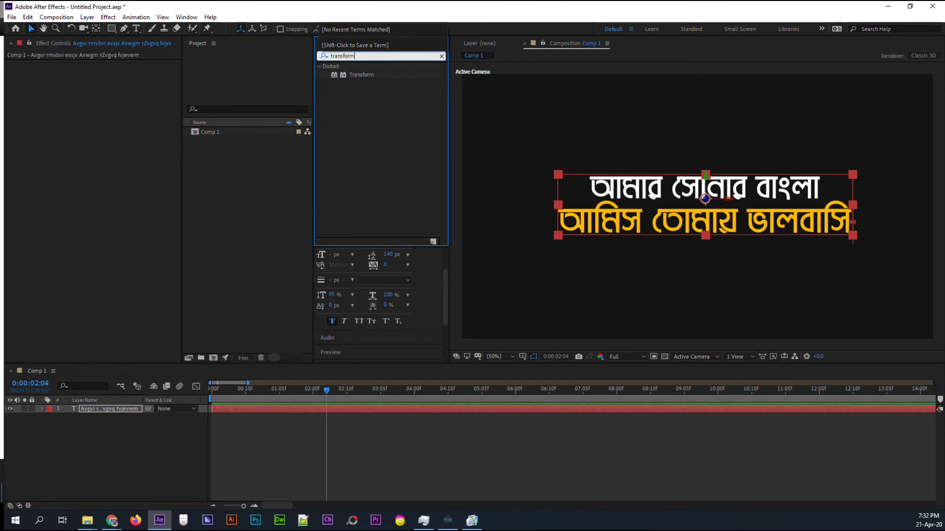
{"action": "left_click_drag", "start_coordinate": [352, 75], "coordinate": [111, 411]}
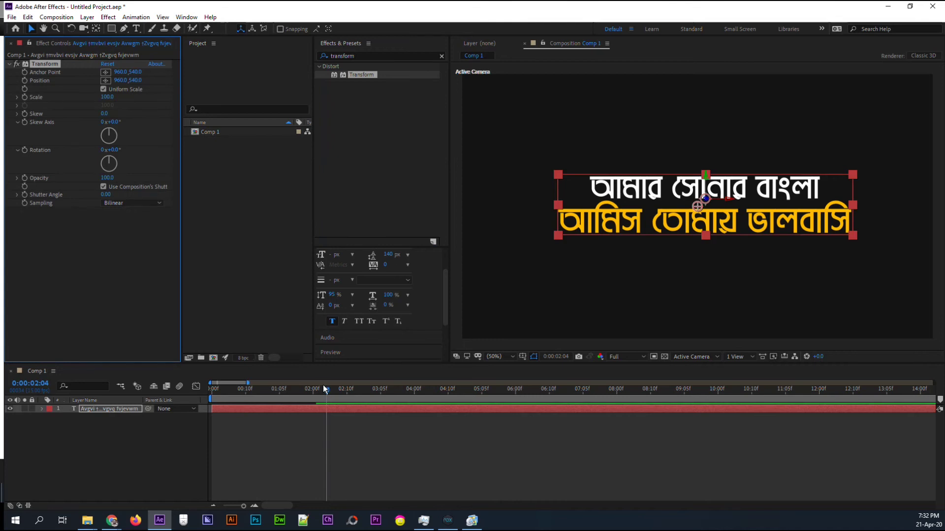
{"action": "left_click_drag", "start_coordinate": [325, 390], "coordinate": [319, 393]}
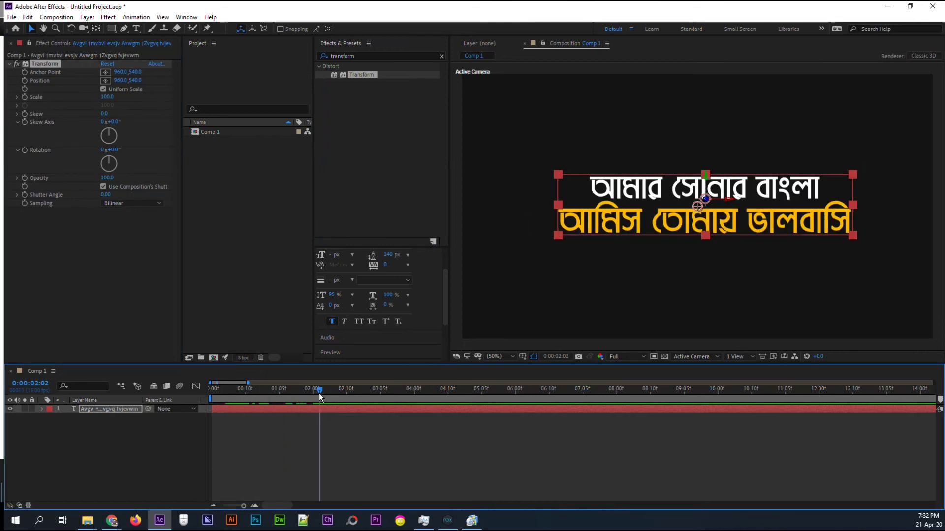
Set the Transform effect's Skew to -5 and check an earlier frame.
{"action": "left_click", "coordinate": [104, 113]}
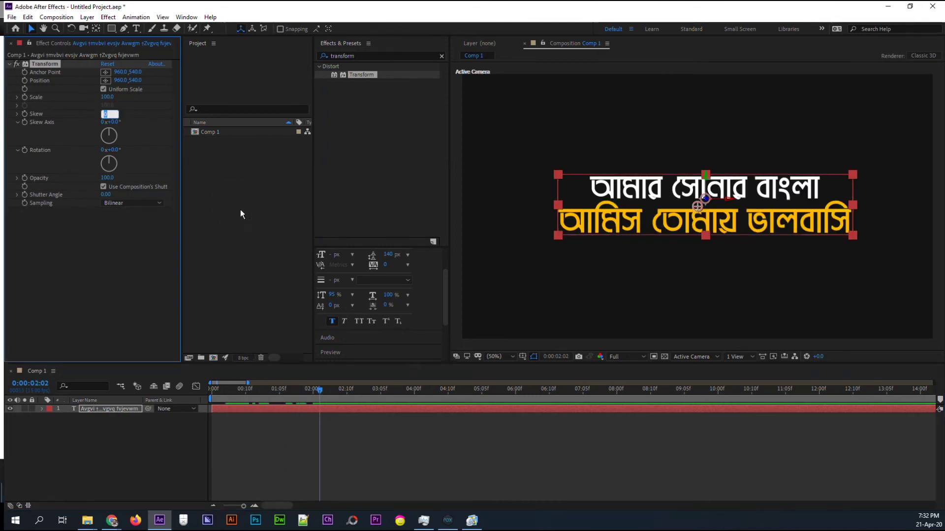
{"action": "type", "text": "5"}
{"action": "key", "text": "Return"}
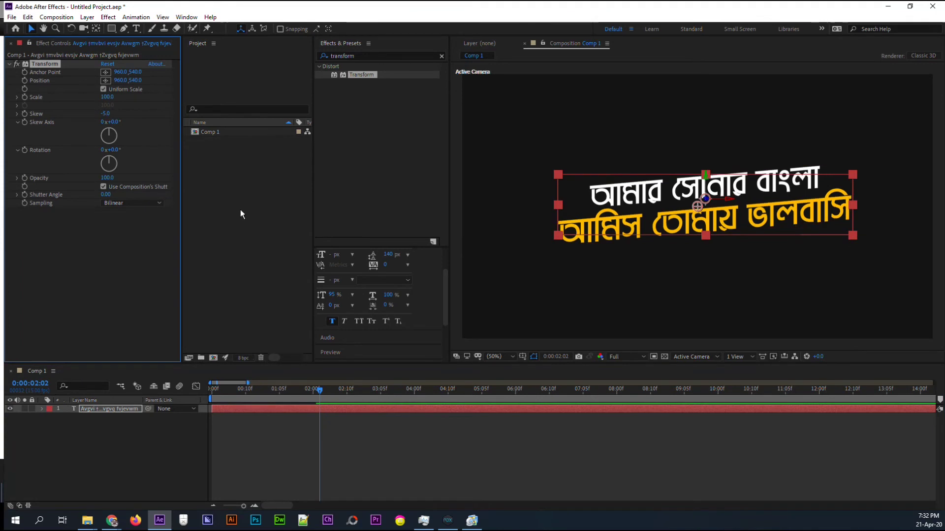
{"action": "mouse_move", "coordinate": [320, 391]}
{"action": "left_mouse_down"}
{"action": "mouse_move", "coordinate": [246, 392]}
{"action": "mouse_move", "coordinate": [321, 389]}
{"action": "mouse_move", "coordinate": [267, 392]}
{"action": "mouse_move", "coordinate": [305, 392]}
{"action": "left_mouse_up"}
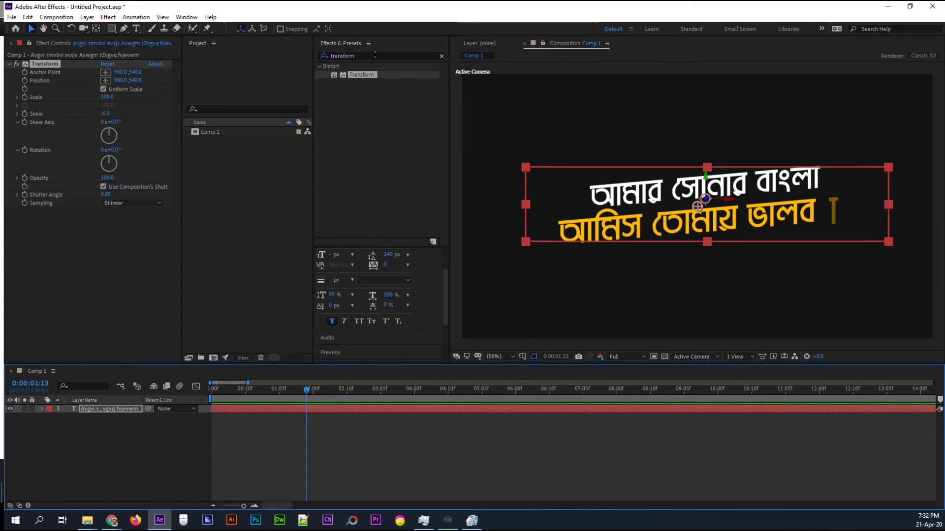
Apply Turbulent Displace, found by searching 'turb', to the lyric text layer.
{"action": "left_click", "coordinate": [375, 55]}
{"action": "type", "text": "turb"}
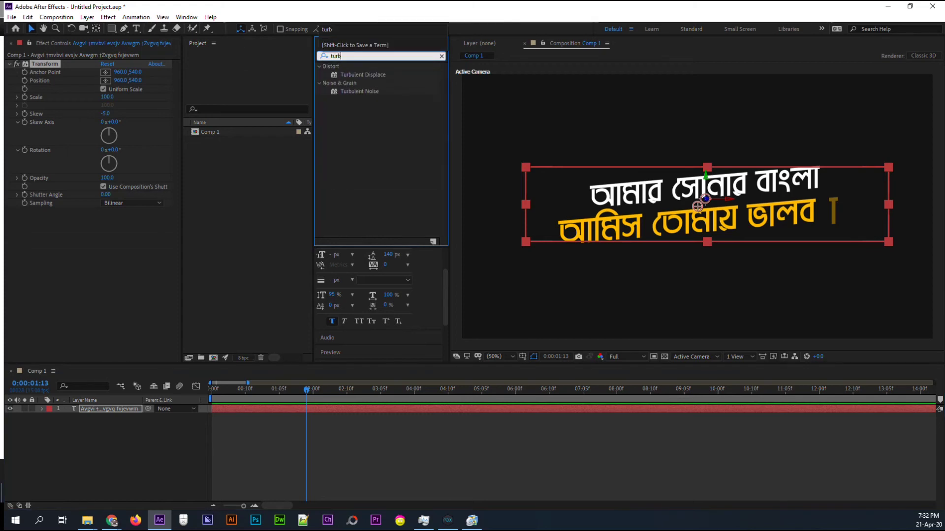
{"action": "mouse_move", "coordinate": [363, 74]}
{"action": "left_mouse_down"}
{"action": "mouse_move", "coordinate": [148, 337]}
{"action": "mouse_move", "coordinate": [125, 410]}
{"action": "left_mouse_up"}
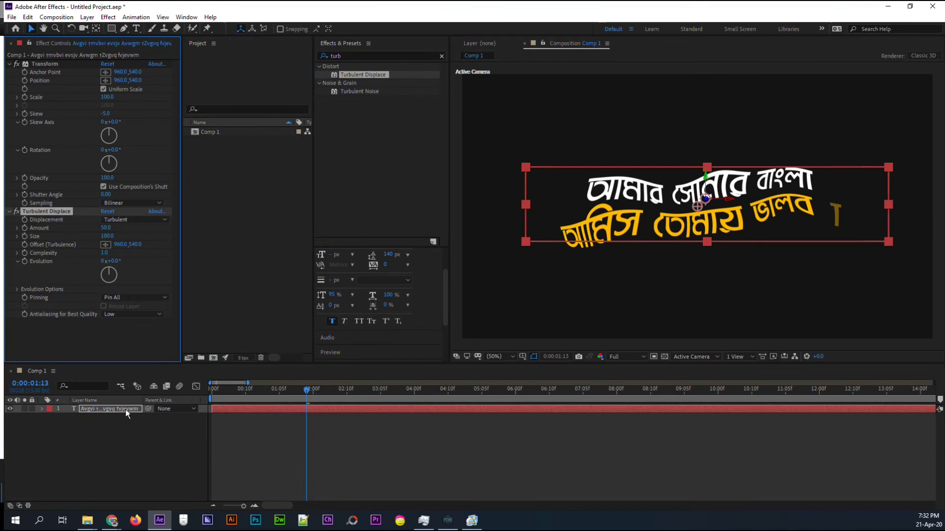
Set Turbulent Displace Amount to 23 and Size to 210, previewing the distortion.
{"action": "left_click", "coordinate": [106, 228]}
{"action": "type", "text": "20"}
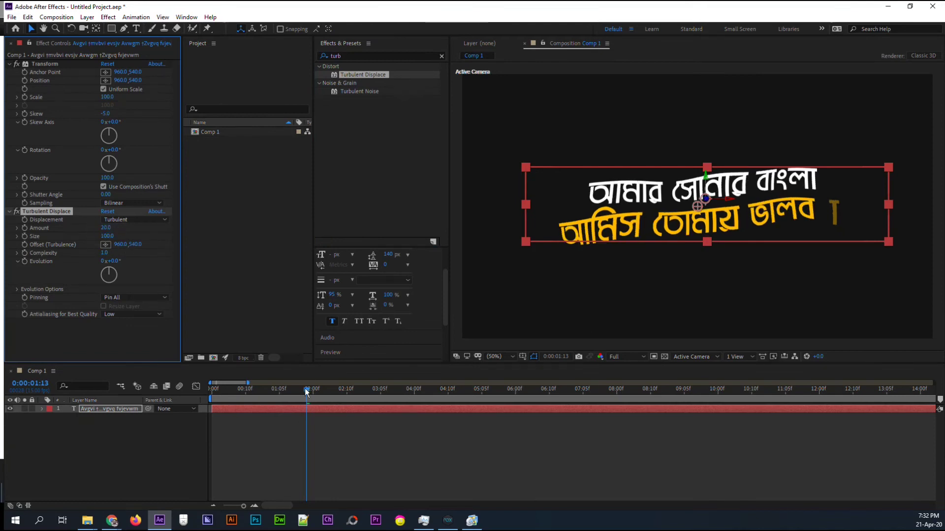
{"action": "mouse_move", "coordinate": [306, 389]}
{"action": "left_mouse_down"}
{"action": "mouse_move", "coordinate": [230, 391]}
{"action": "mouse_move", "coordinate": [333, 389]}
{"action": "mouse_move", "coordinate": [193, 391]}
{"action": "left_mouse_up"}
{"action": "key", "text": "space"}
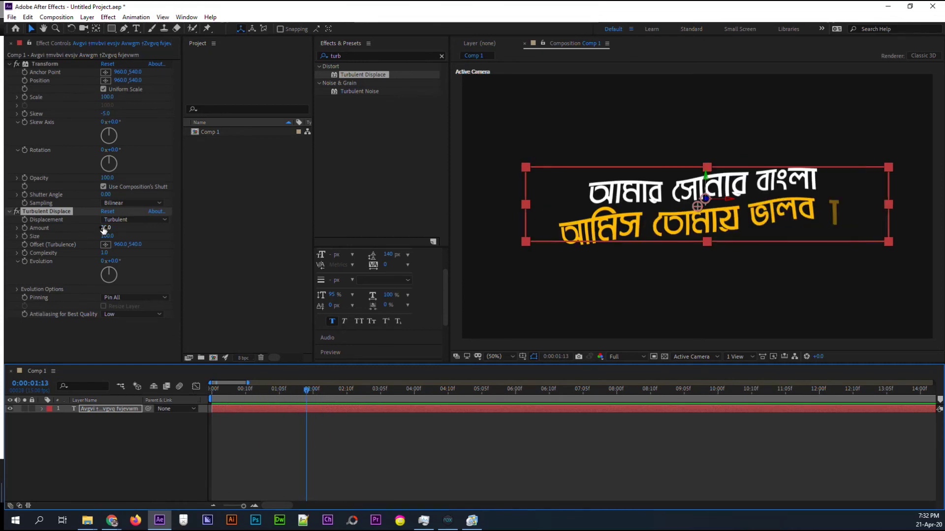
{"action": "mouse_move", "coordinate": [108, 228]}
{"action": "left_mouse_down"}
{"action": "mouse_move", "coordinate": [127, 240]}
{"action": "mouse_move", "coordinate": [215, 234]}
{"action": "mouse_move", "coordinate": [159, 234]}
{"action": "left_mouse_up"}
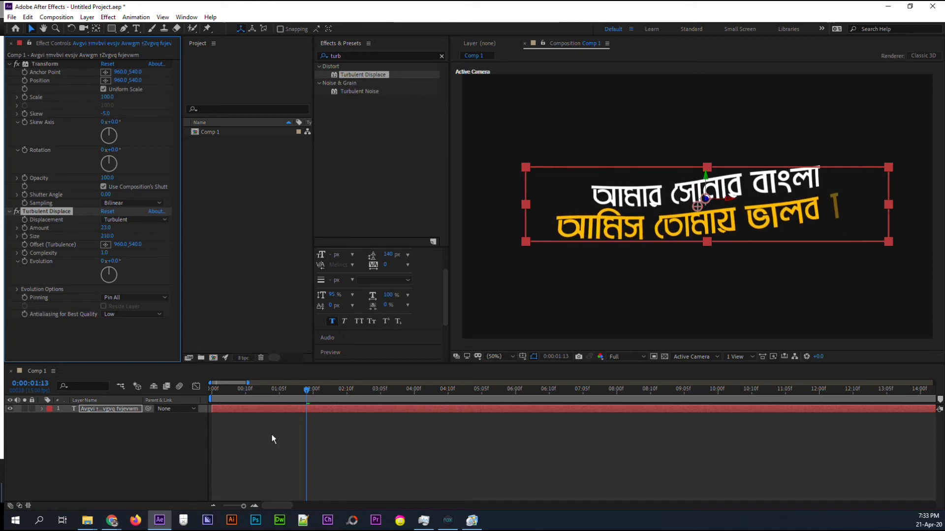
{"action": "mouse_move", "coordinate": [218, 390]}
{"action": "left_mouse_down"}
{"action": "mouse_move", "coordinate": [328, 387]}
{"action": "mouse_move", "coordinate": [214, 389]}
{"action": "left_mouse_up"}
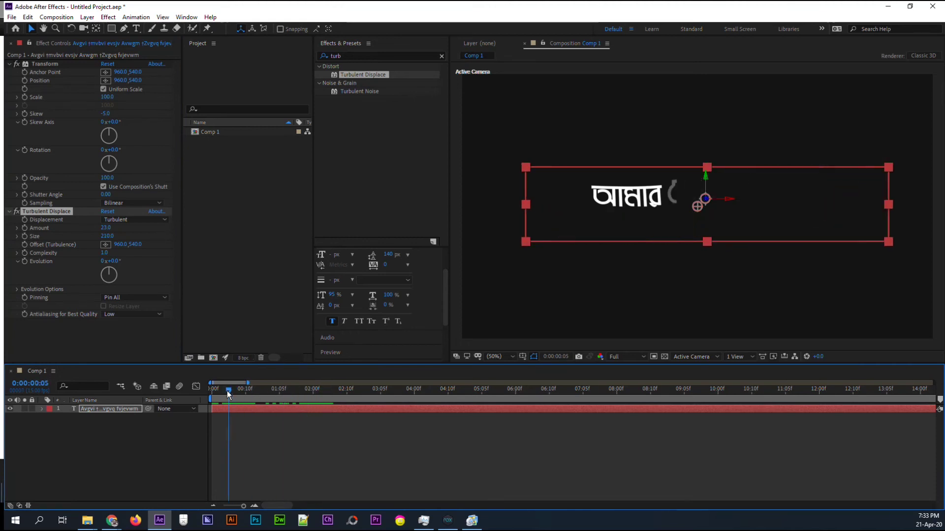
Keyframe Turbulent Displace Amount, going from 23 at the start to -17 at two seconds.
{"action": "left_click", "coordinate": [152, 431]}
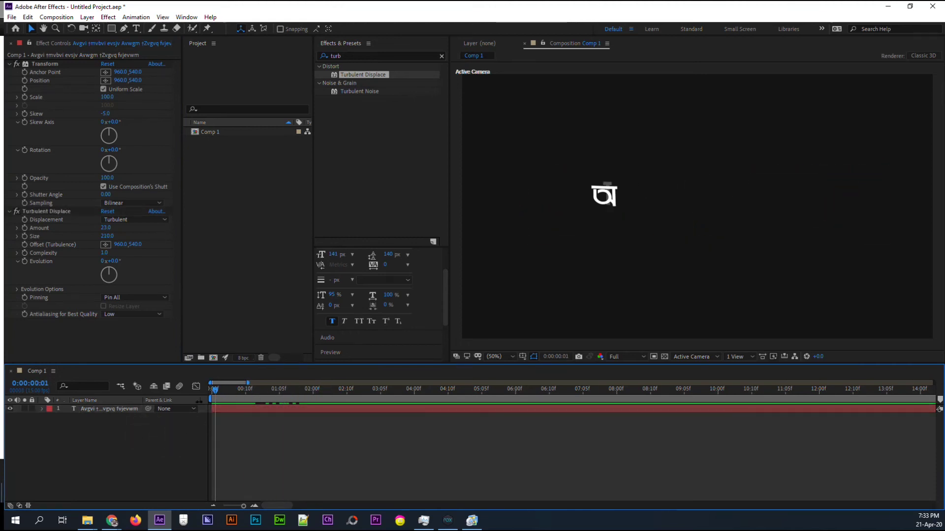
{"action": "left_click_drag", "start_coordinate": [220, 392], "coordinate": [199, 392]}
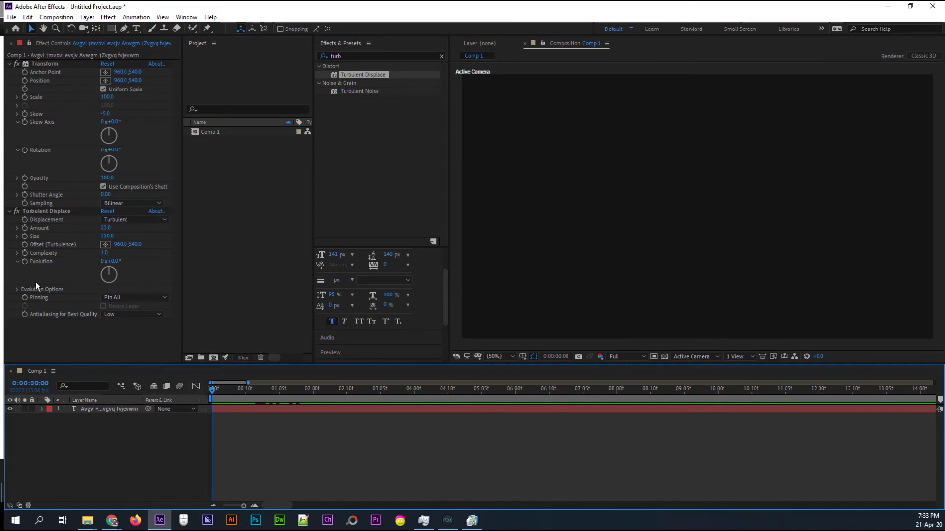
{"action": "left_click", "coordinate": [40, 211]}
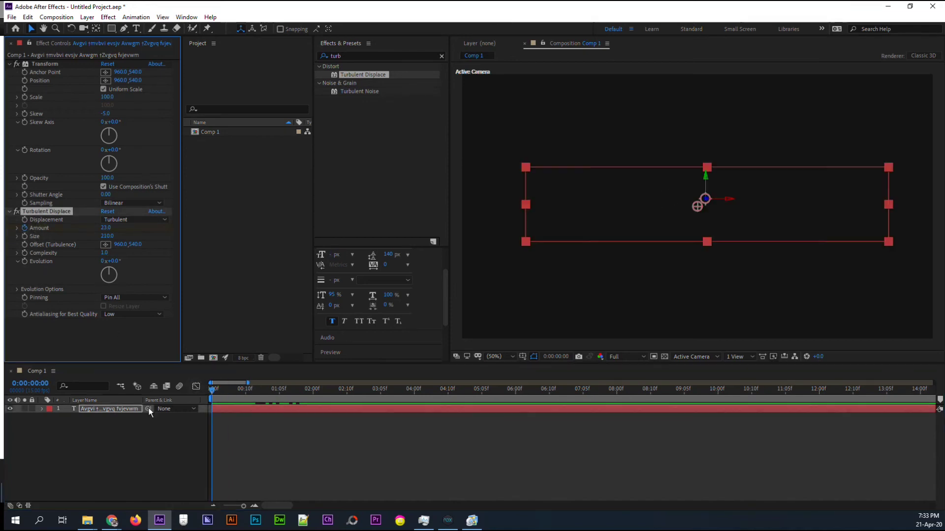
{"action": "key", "text": "u"}
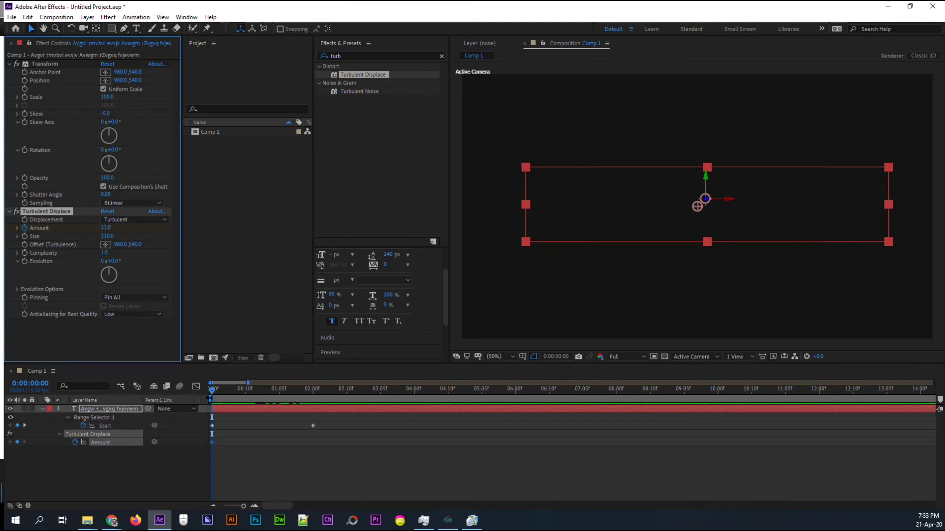
{"action": "left_click_drag", "start_coordinate": [213, 389], "coordinate": [318, 397]}
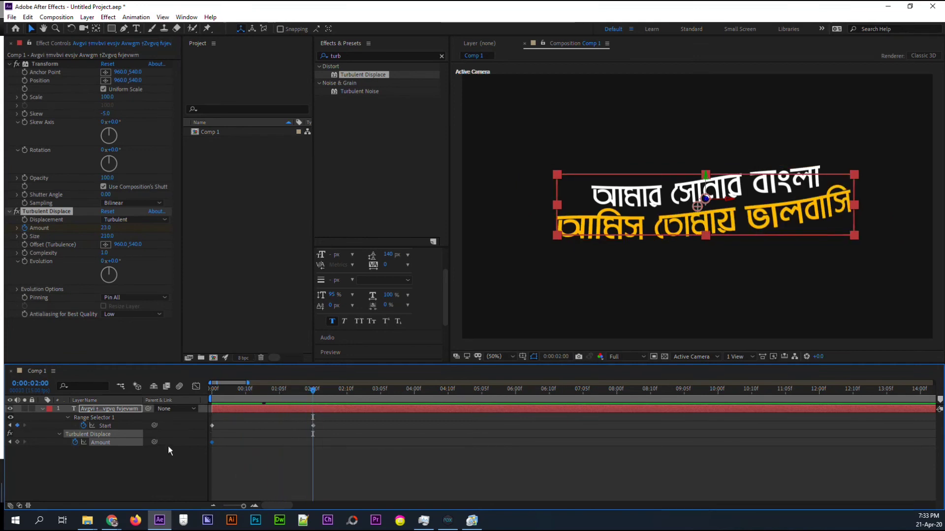
{"action": "left_click", "coordinate": [18, 442]}
{"action": "mouse_move", "coordinate": [106, 231]}
{"action": "left_mouse_down"}
{"action": "mouse_move", "coordinate": [114, 230]}
{"action": "mouse_move", "coordinate": [91, 231]}
{"action": "left_mouse_up"}
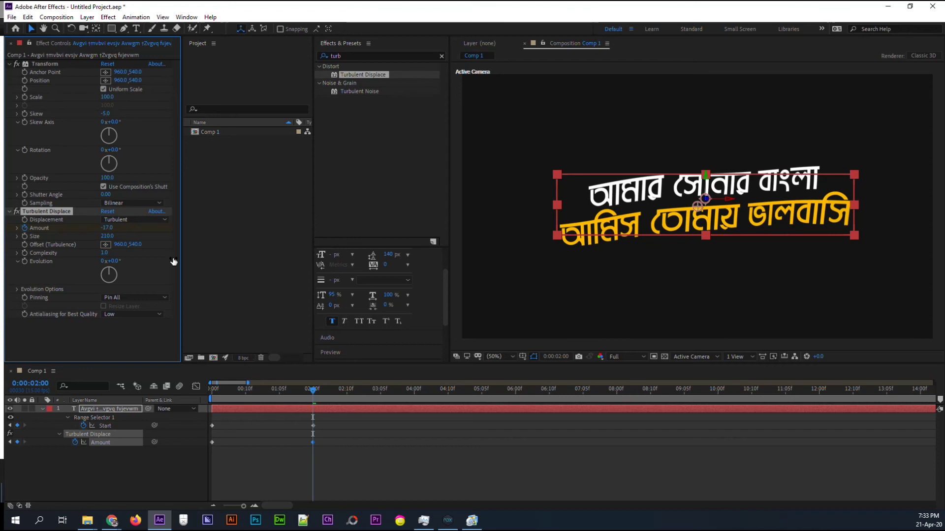
Preview the Amount animation from near the start and inspect a mid-animation frame.
{"action": "left_click_drag", "start_coordinate": [245, 395], "coordinate": [214, 397]}
{"action": "key", "text": "space"}
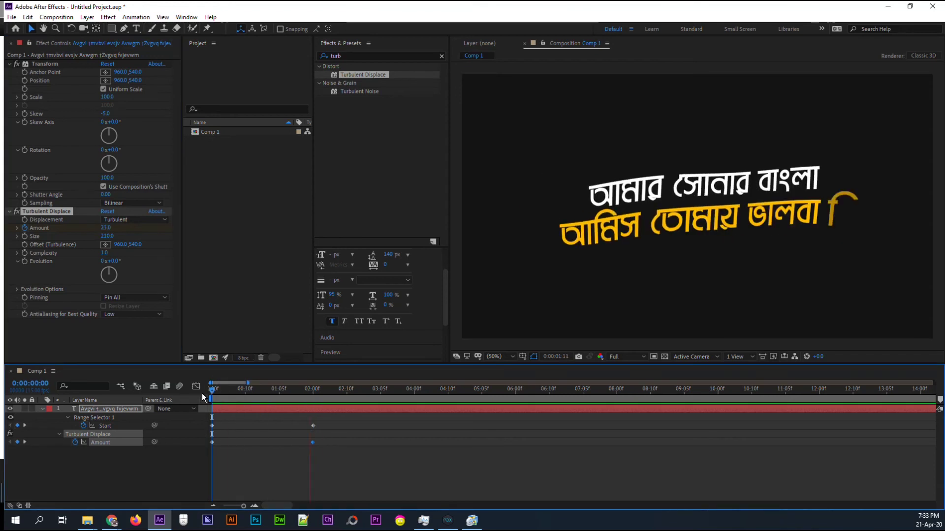
{"action": "key", "text": "space"}
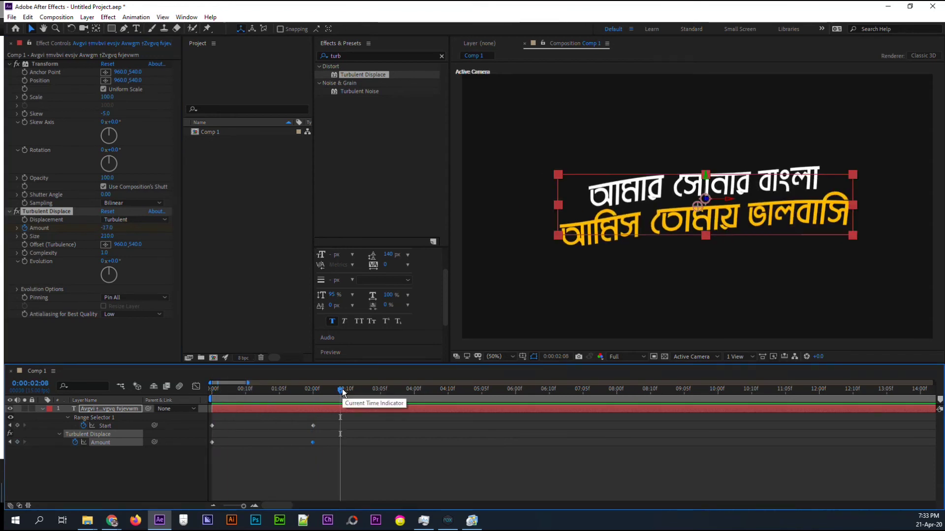
{"action": "mouse_move", "coordinate": [342, 388]}
{"action": "left_mouse_down"}
{"action": "mouse_move", "coordinate": [252, 399]}
{"action": "mouse_move", "coordinate": [314, 400]}
{"action": "mouse_move", "coordinate": [313, 409]}
{"action": "left_mouse_up"}
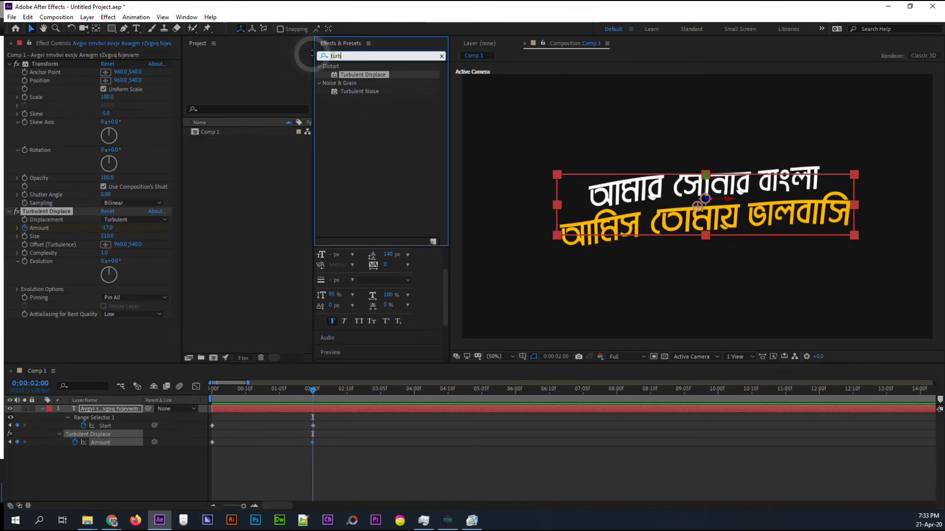
Apply the Fade Up Words preset, found by searching 'fade up', to the lyric layer as Animator 2.
{"action": "left_click_drag", "start_coordinate": [342, 56], "coordinate": [312, 58]}
{"action": "type", "text": "fade up"}
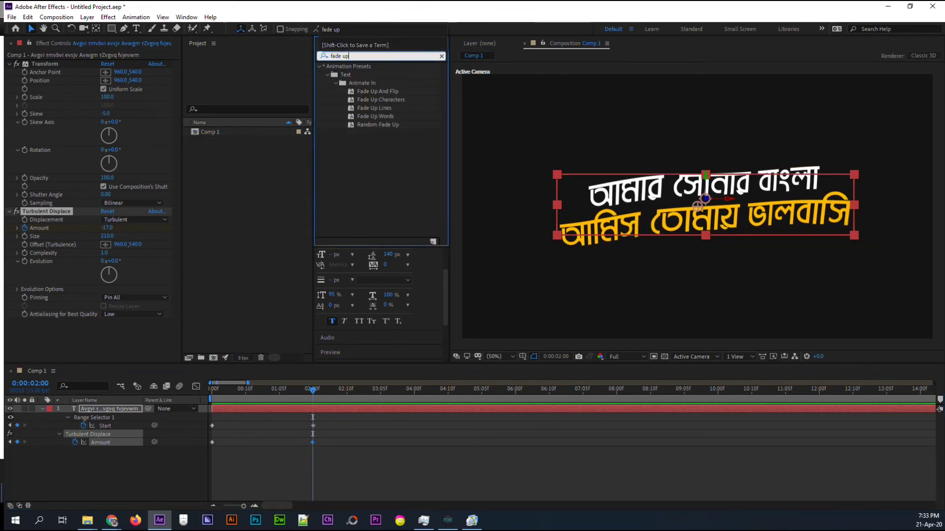
{"action": "left_click_drag", "start_coordinate": [375, 116], "coordinate": [127, 414]}
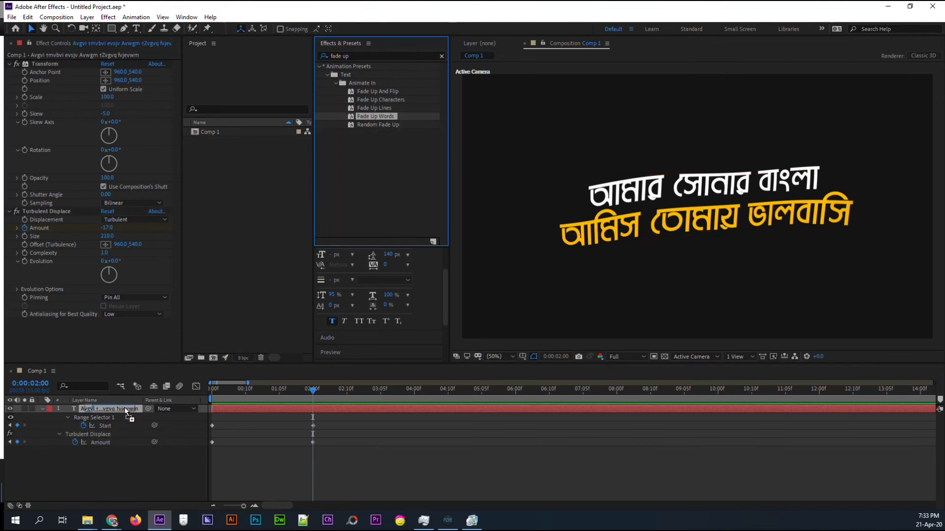
{"action": "left_click_drag", "start_coordinate": [125, 407], "coordinate": [125, 407]}
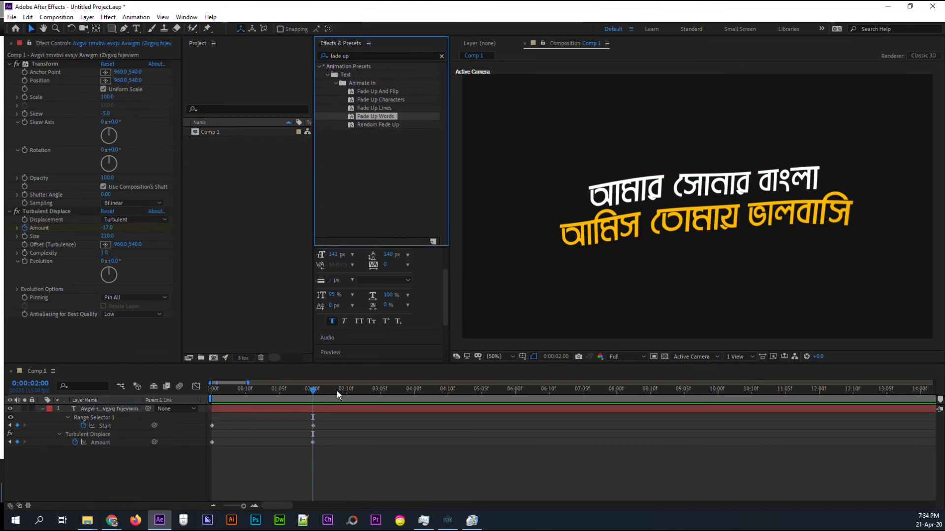
{"action": "left_click", "coordinate": [313, 394]}
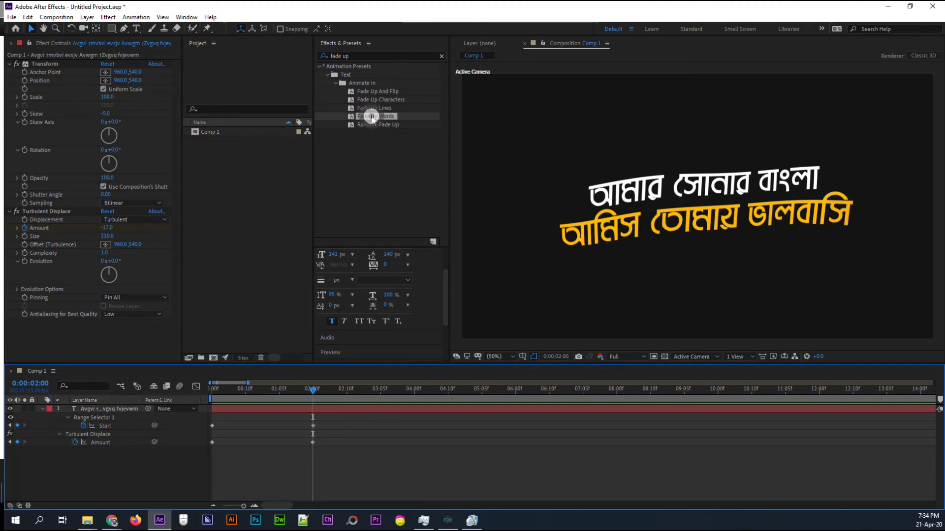
{"action": "left_click_drag", "start_coordinate": [371, 117], "coordinate": [128, 410]}
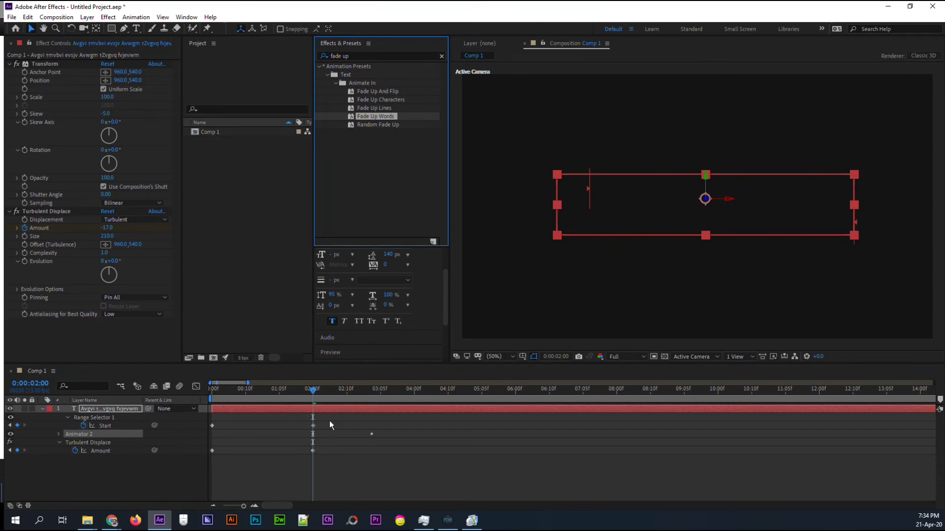
Reveal the lyric layer's modified properties with UU and scrub ahead to check the animation.
{"action": "left_click", "coordinate": [107, 409]}
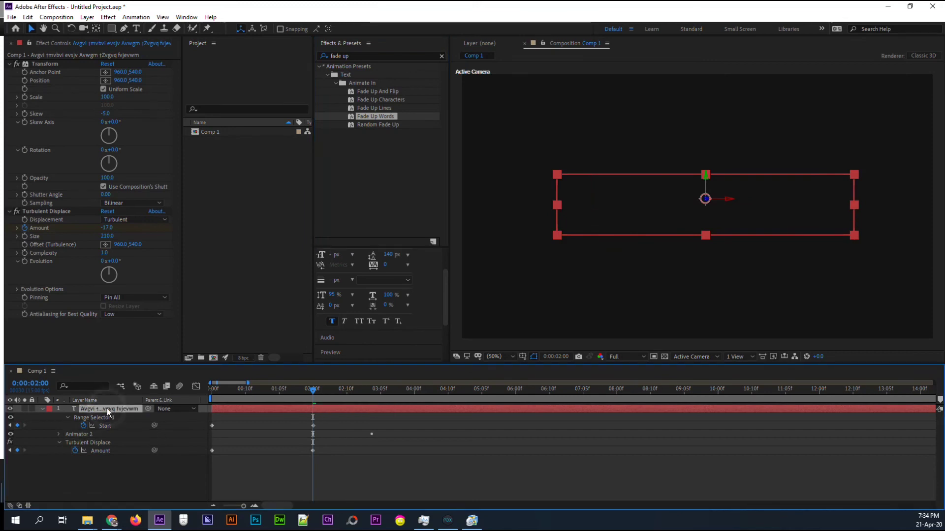
{"action": "key", "text": "u"}
{"action": "key", "text": "u"}
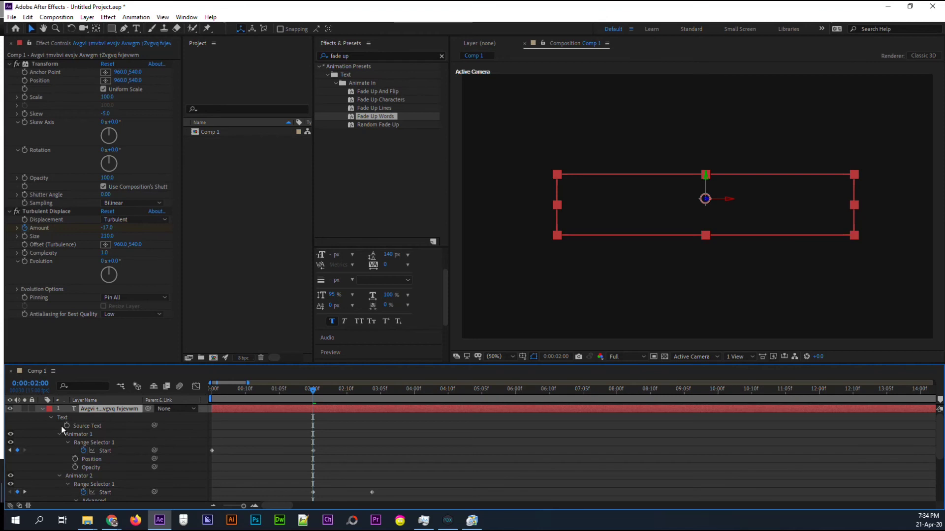
{"action": "scroll", "coordinate": [61, 427], "scroll_direction": "down", "scroll_amount": 3}
{"action": "scroll", "coordinate": [61, 426], "scroll_direction": "down", "scroll_amount": 1}
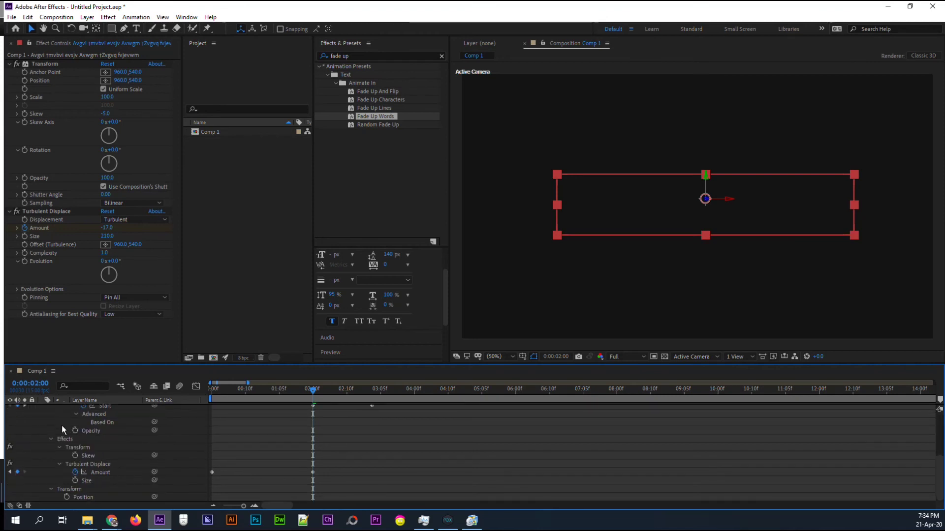
{"action": "scroll", "coordinate": [77, 451], "scroll_direction": "up", "scroll_amount": 3}
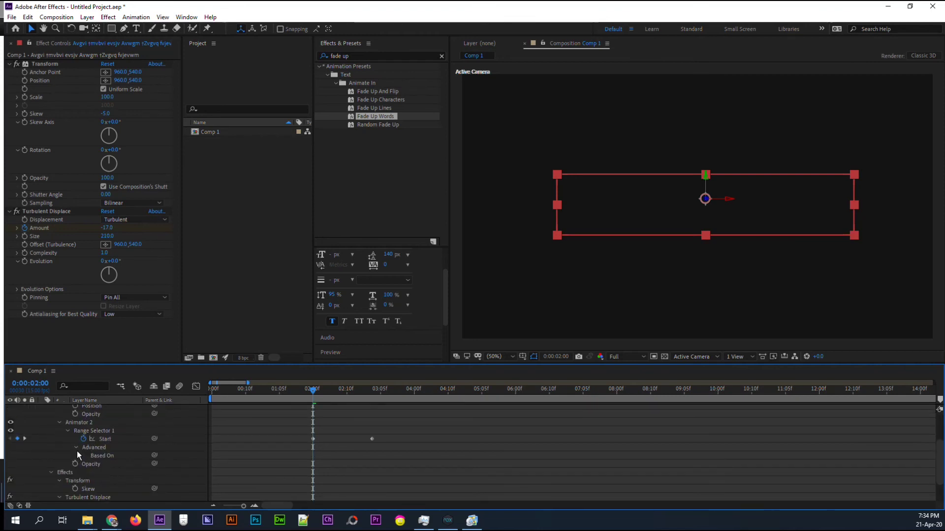
{"action": "scroll", "coordinate": [77, 451], "scroll_direction": "up", "scroll_amount": 1}
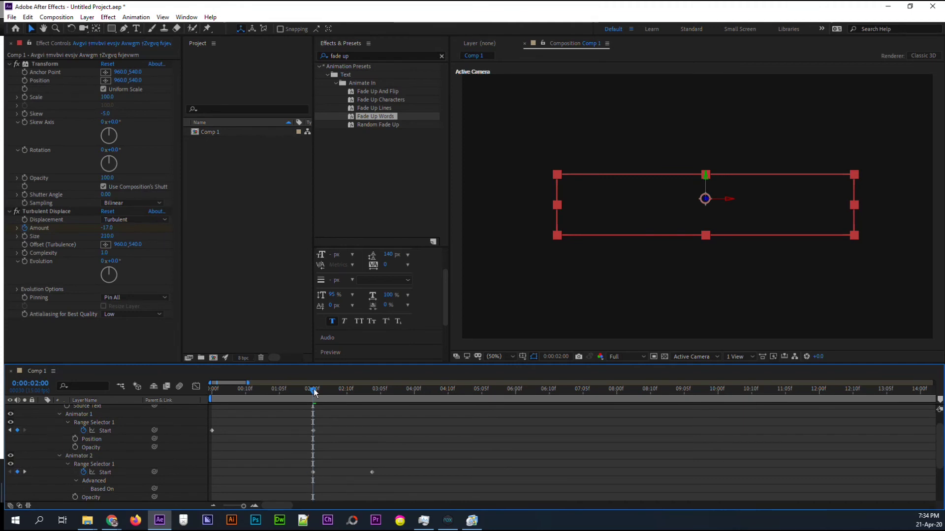
{"action": "mouse_move", "coordinate": [313, 389]}
{"action": "left_mouse_down"}
{"action": "mouse_move", "coordinate": [367, 389]}
{"action": "mouse_move", "coordinate": [320, 393]}
{"action": "left_mouse_up"}
Time-reverse Animator 2's Start keyframes and scrub back to check the words fade up.
{"action": "left_click", "coordinate": [308, 472]}
{"action": "left_click_drag", "start_coordinate": [308, 473], "coordinate": [394, 486]}
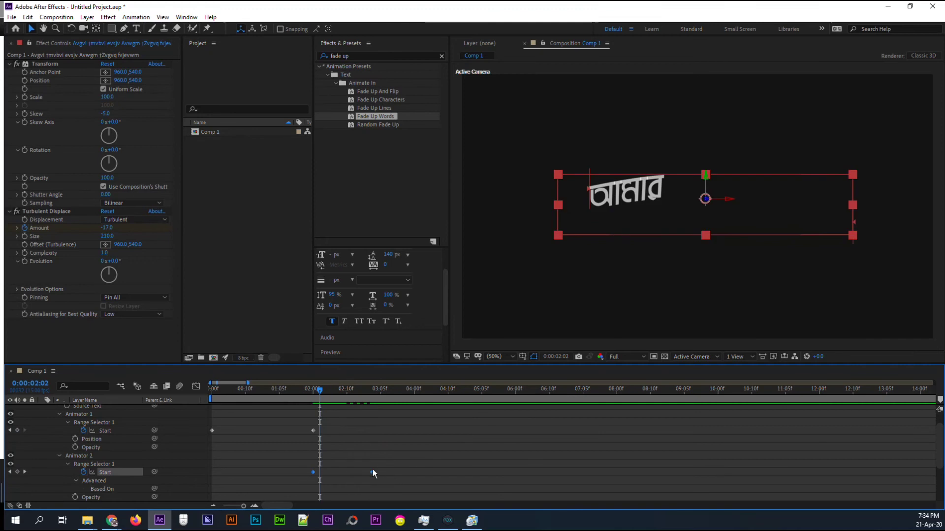
{"action": "right_click", "coordinate": [372, 472]}
{"action": "mouse_move", "coordinate": [392, 465]}
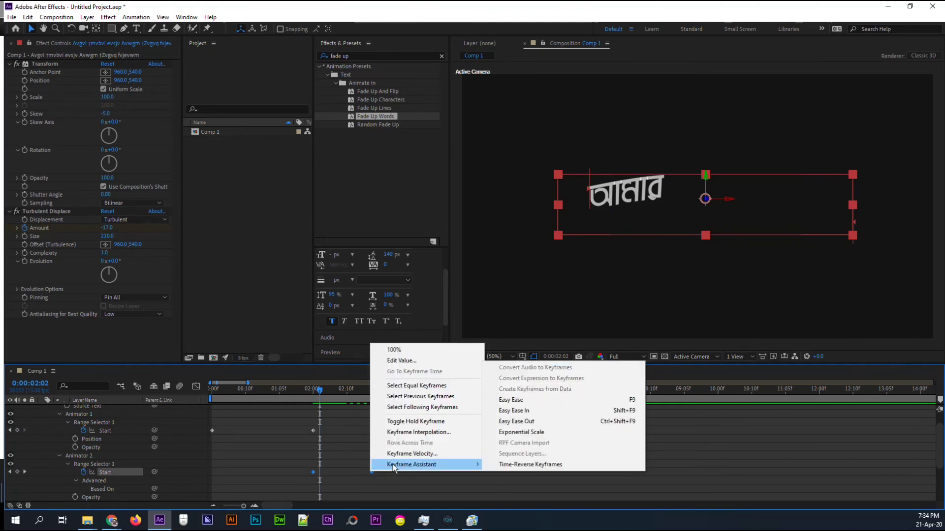
{"action": "left_click", "coordinate": [522, 464]}
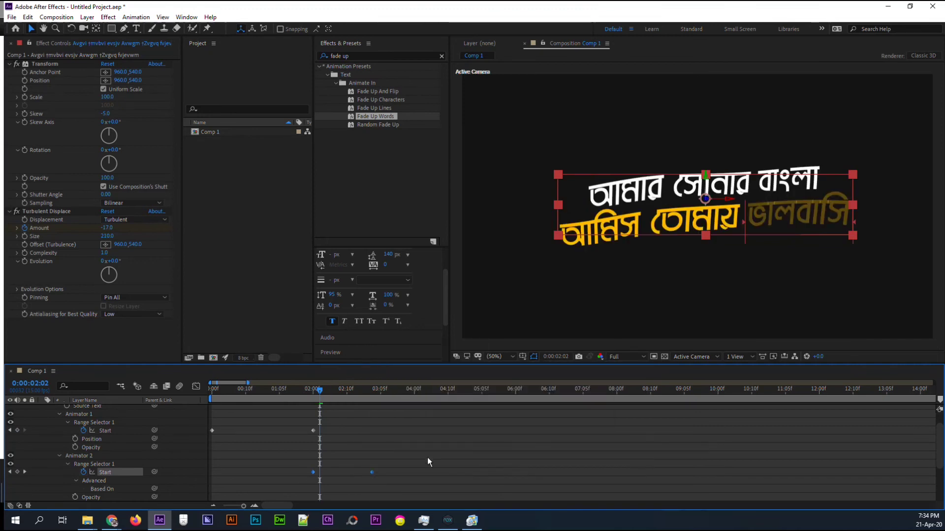
{"action": "key", "text": "minus"}
{"action": "left_click", "coordinate": [251, 392]}
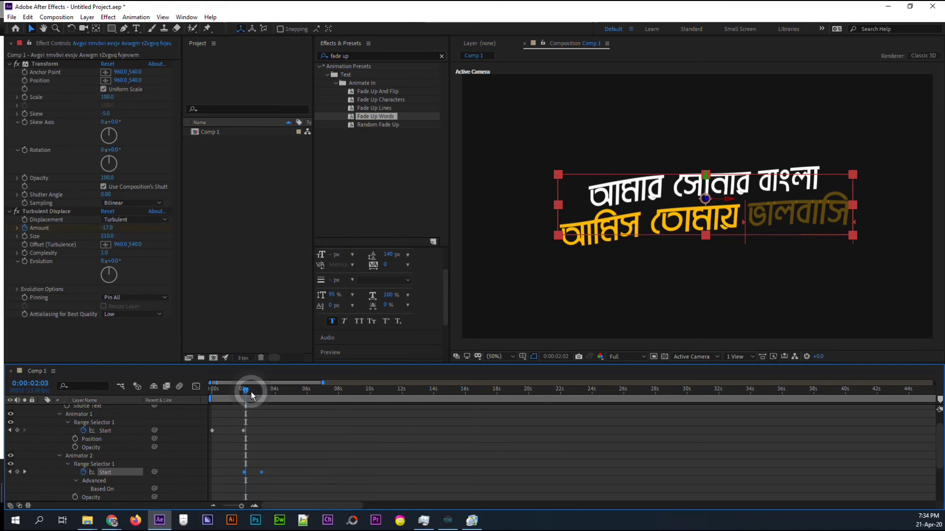
{"action": "left_click_drag", "start_coordinate": [251, 392], "coordinate": [192, 394]}
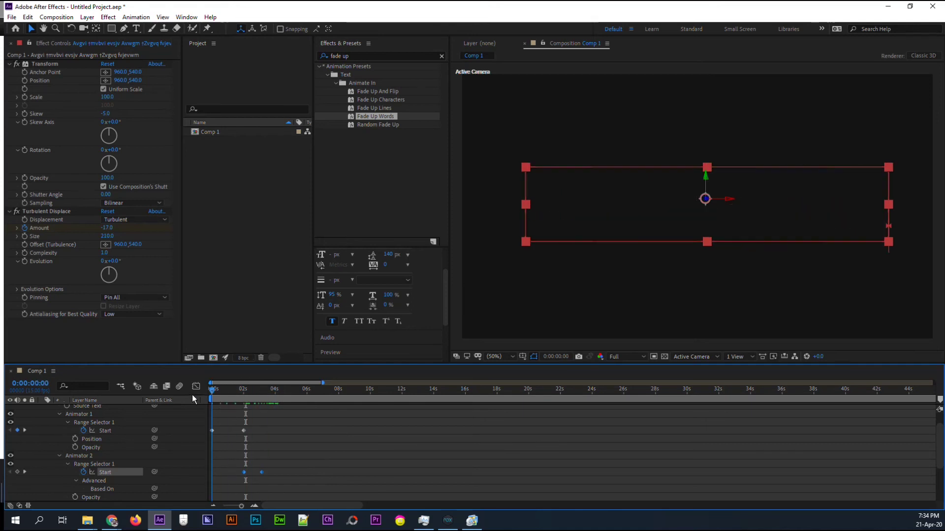
Preview the lyric animation and collapse the layer's Text properties.
{"action": "key", "text": "space"}
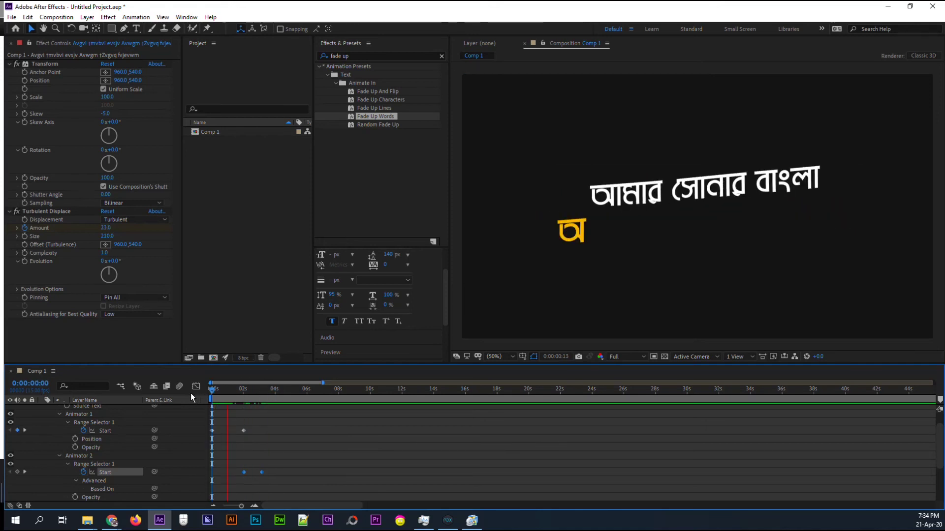
{"action": "key", "text": "space"}
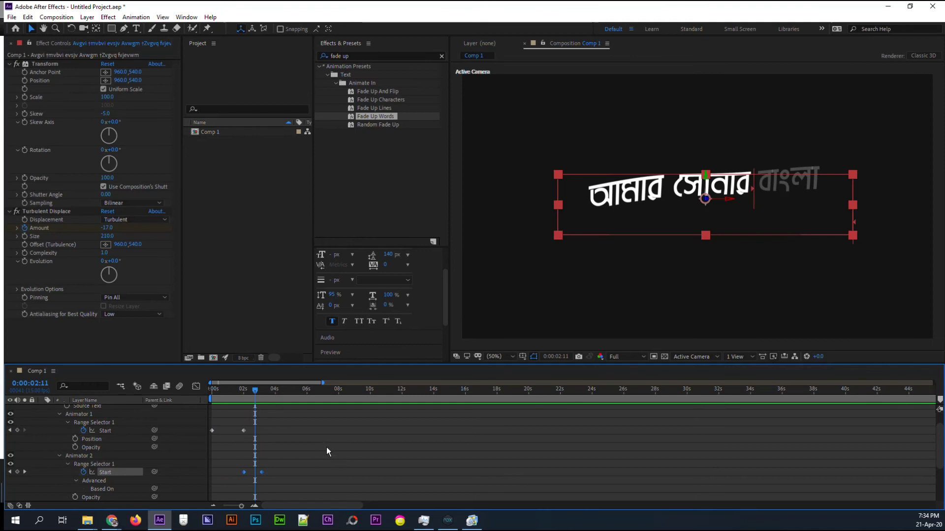
{"action": "scroll", "coordinate": [245, 439], "scroll_direction": "up", "scroll_amount": 1}
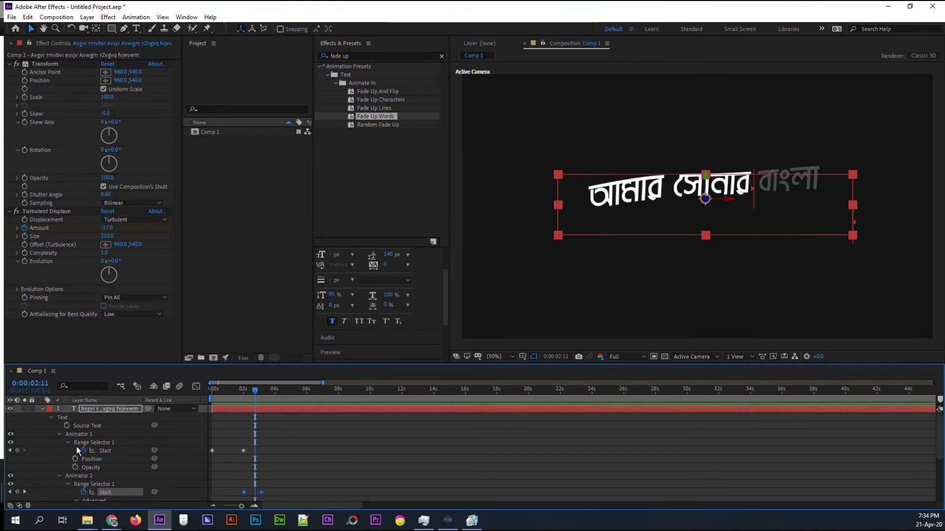
{"action": "left_click", "coordinate": [50, 418]}
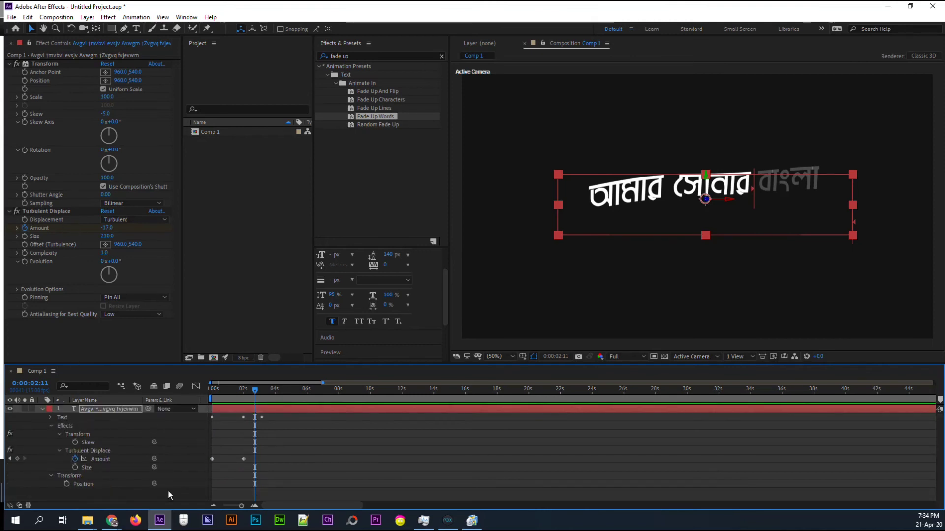
Move the -17 Amount keyframe to 0:00:03:03 and play back the result.
{"action": "left_click_drag", "start_coordinate": [255, 392], "coordinate": [264, 392]}
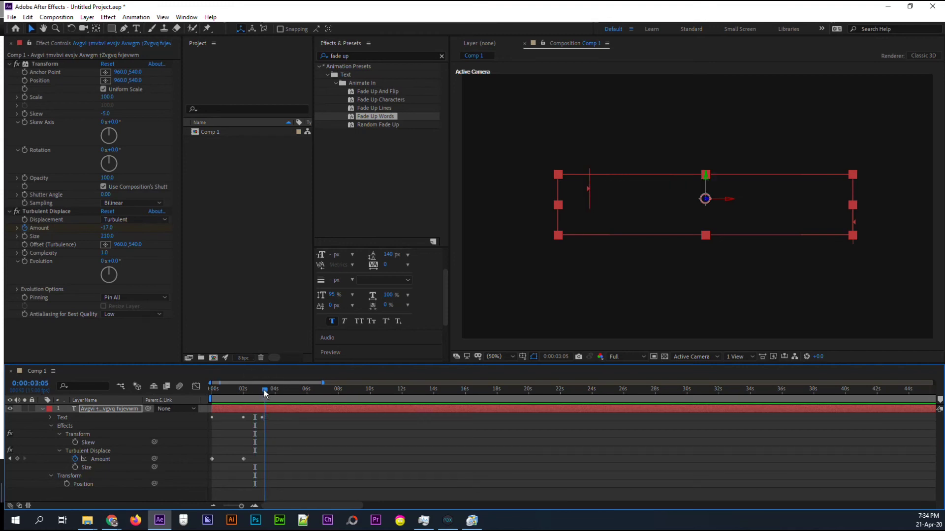
{"action": "scroll", "coordinate": [278, 417], "scroll_direction": "up", "scroll_amount": 3}
{"action": "left_click_drag", "start_coordinate": [346, 392], "coordinate": [329, 392]}
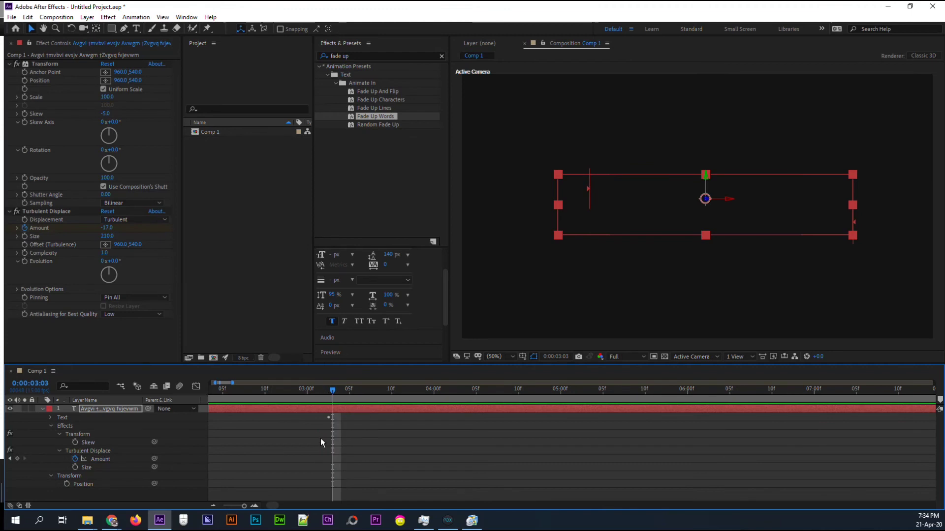
{"action": "scroll", "coordinate": [321, 439], "scroll_direction": "down", "scroll_amount": 3}
{"action": "left_click_drag", "start_coordinate": [246, 459], "coordinate": [268, 459]}
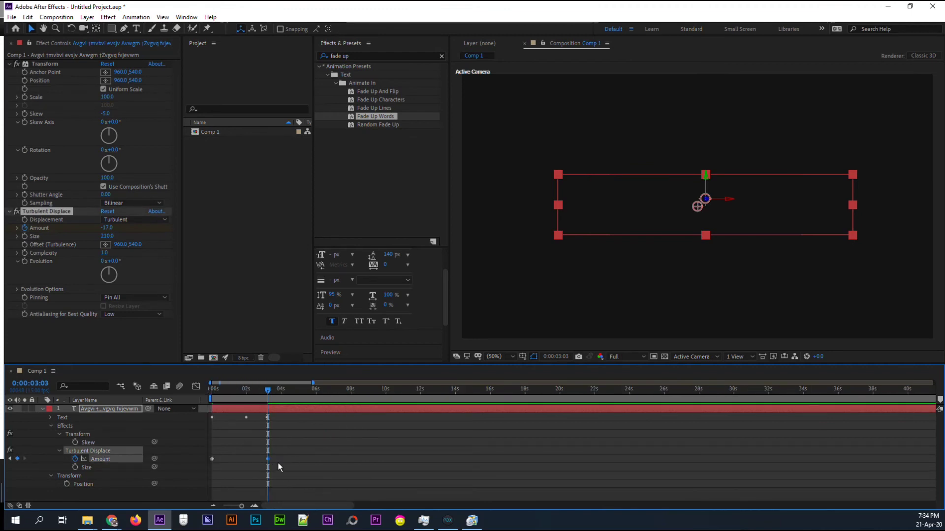
{"action": "left_click_drag", "start_coordinate": [235, 390], "coordinate": [199, 394]}
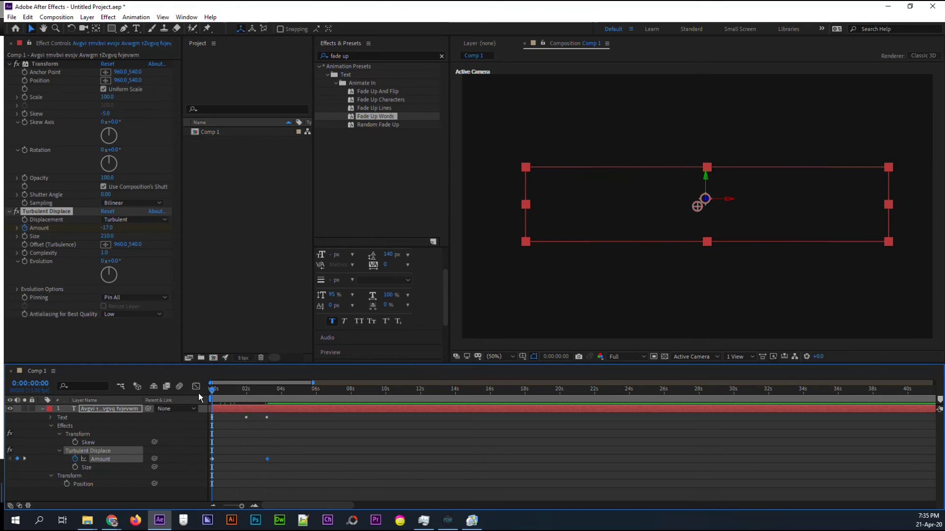
{"action": "key", "text": "space"}
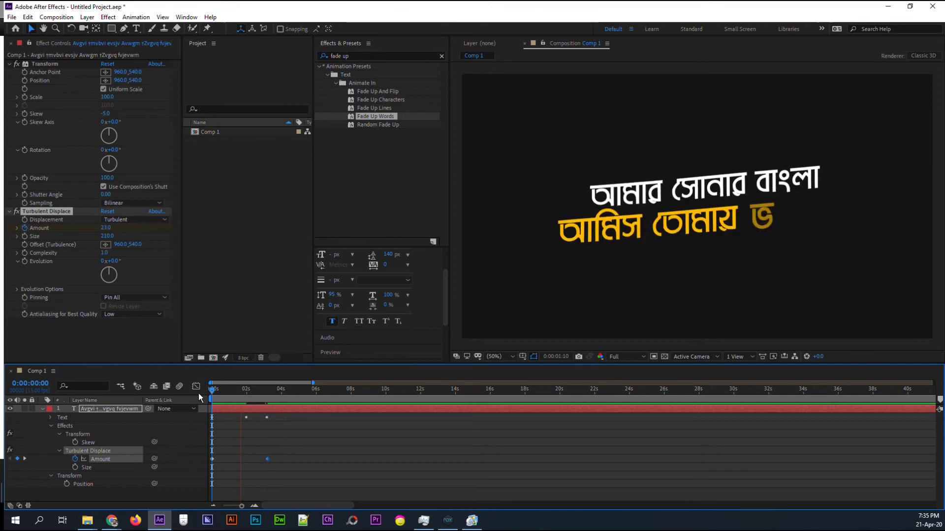
{"action": "key", "text": "space"}
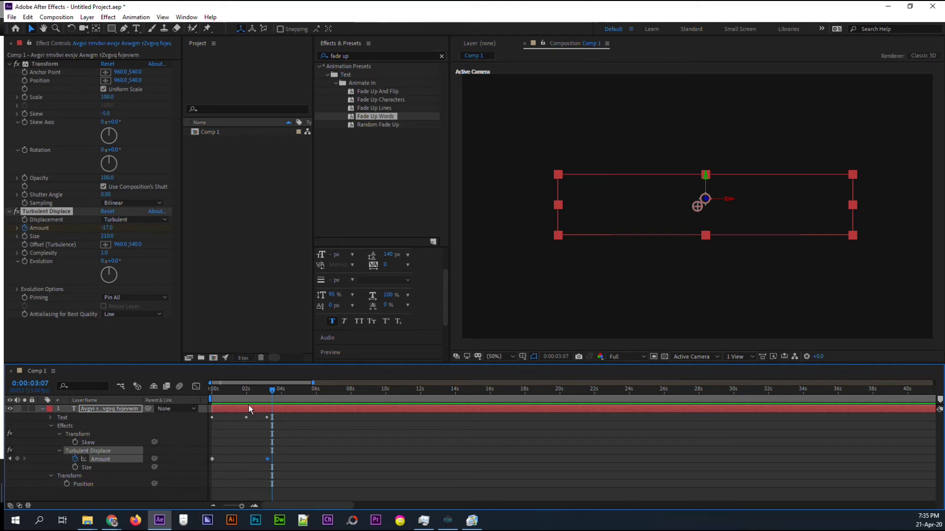
Shift both Animator 2 Start keyframes later, to around five seconds.
{"action": "left_click", "coordinate": [50, 418]}
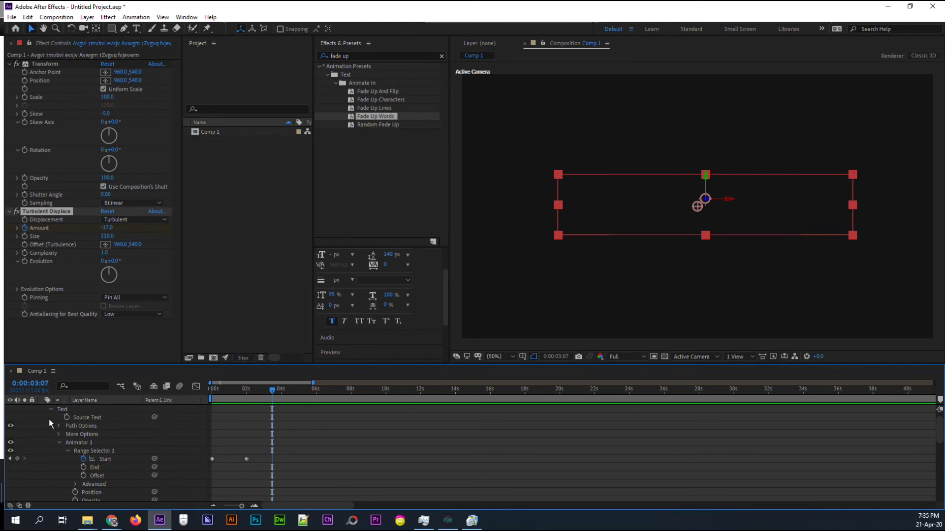
{"action": "scroll", "coordinate": [307, 434], "scroll_direction": "down", "scroll_amount": 3}
{"action": "scroll", "coordinate": [306, 434], "scroll_direction": "down", "scroll_amount": 4}
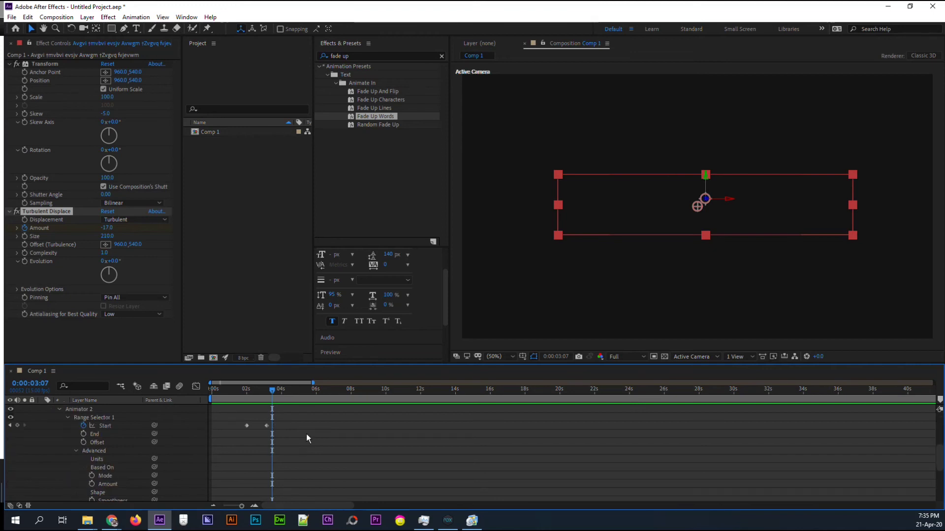
{"action": "scroll", "coordinate": [306, 434], "scroll_direction": "up", "scroll_amount": 1}
{"action": "scroll", "coordinate": [306, 434], "scroll_direction": "up", "scroll_amount": 1}
{"action": "scroll", "coordinate": [306, 434], "scroll_direction": "up", "scroll_amount": 2}
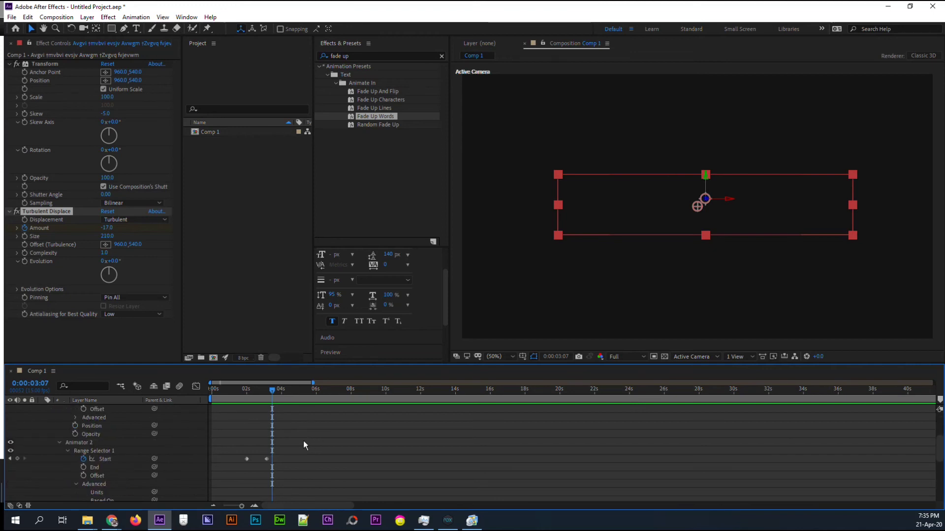
{"action": "left_click_drag", "start_coordinate": [239, 447], "coordinate": [272, 467]}
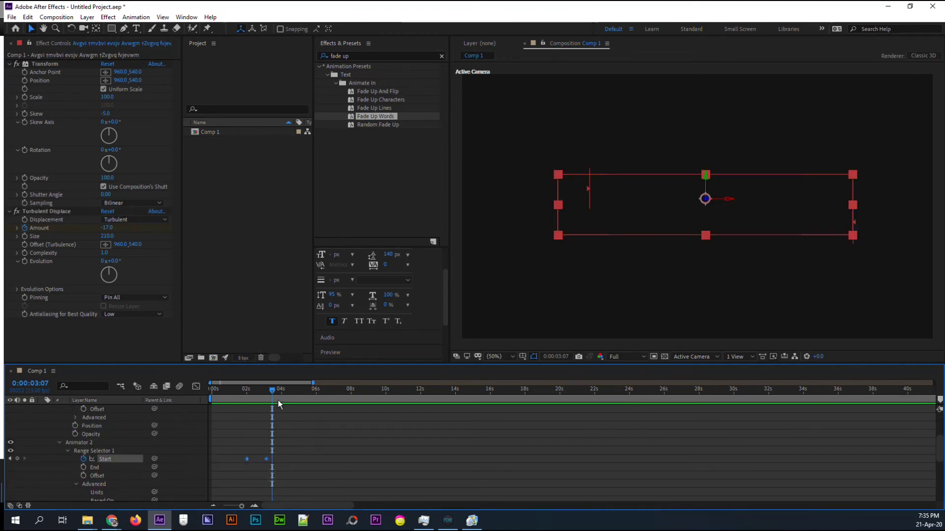
{"action": "left_click_drag", "start_coordinate": [253, 391], "coordinate": [205, 393]}
{"action": "left_click_drag", "start_coordinate": [266, 459], "coordinate": [323, 459]}
Preview the retimed second line and check the frame at 0:00:06:06.
{"action": "key", "text": "space"}
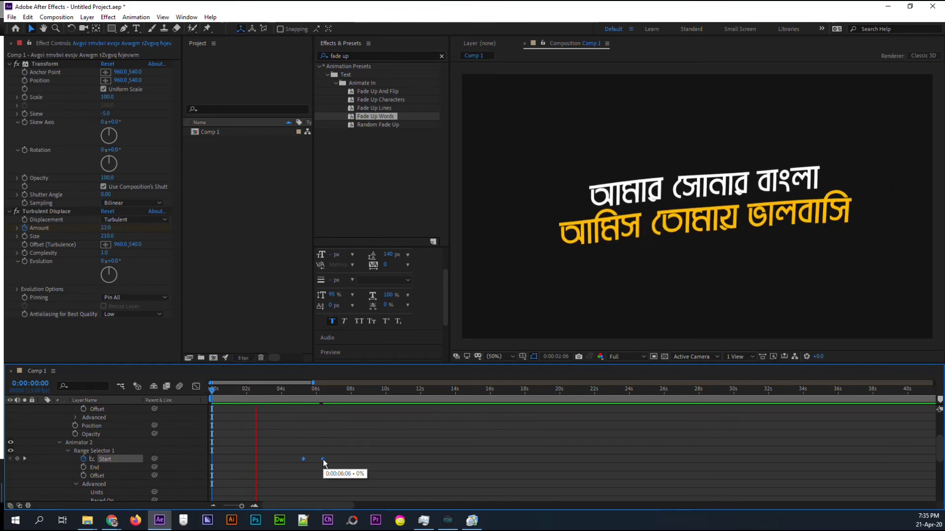
{"action": "key", "text": "space"}
{"action": "key", "text": "space"}
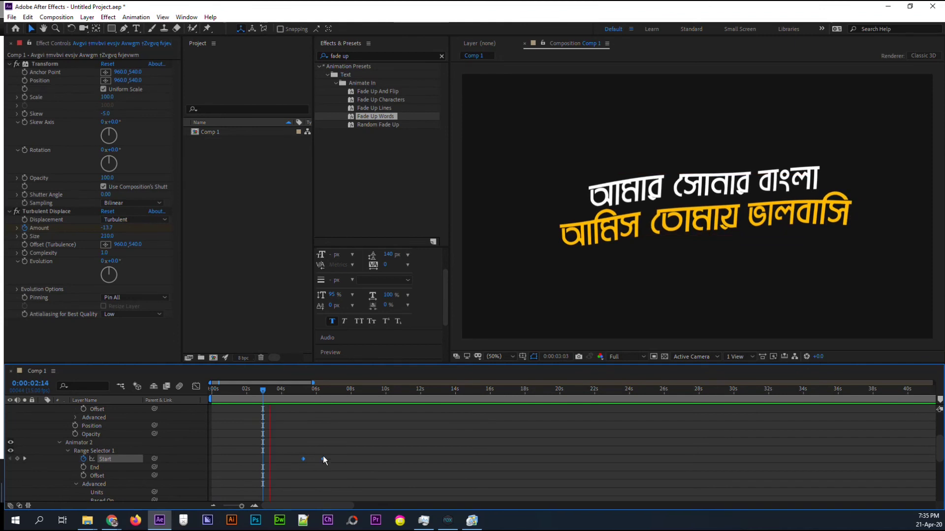
{"action": "key", "text": "space"}
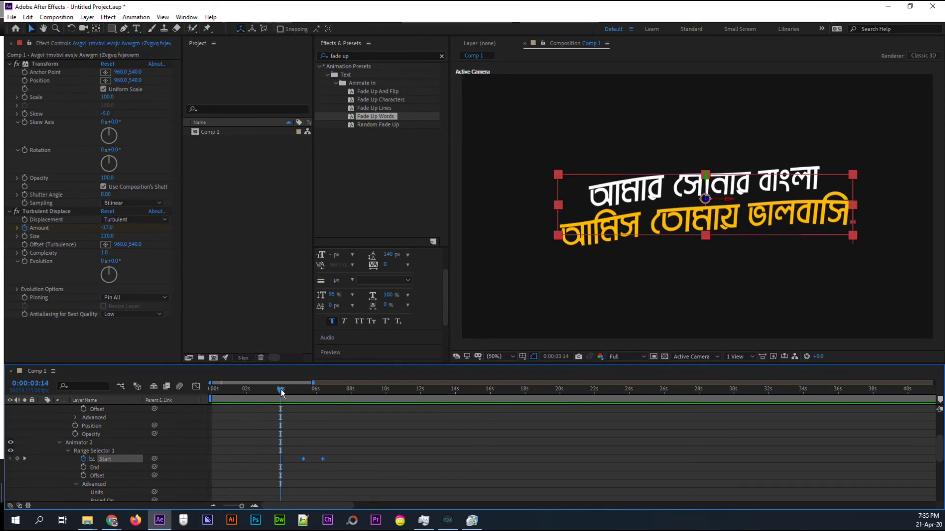
{"action": "left_click", "coordinate": [284, 392]}
{"action": "left_click_drag", "start_coordinate": [284, 391], "coordinate": [194, 390]}
{"action": "key", "text": "space"}
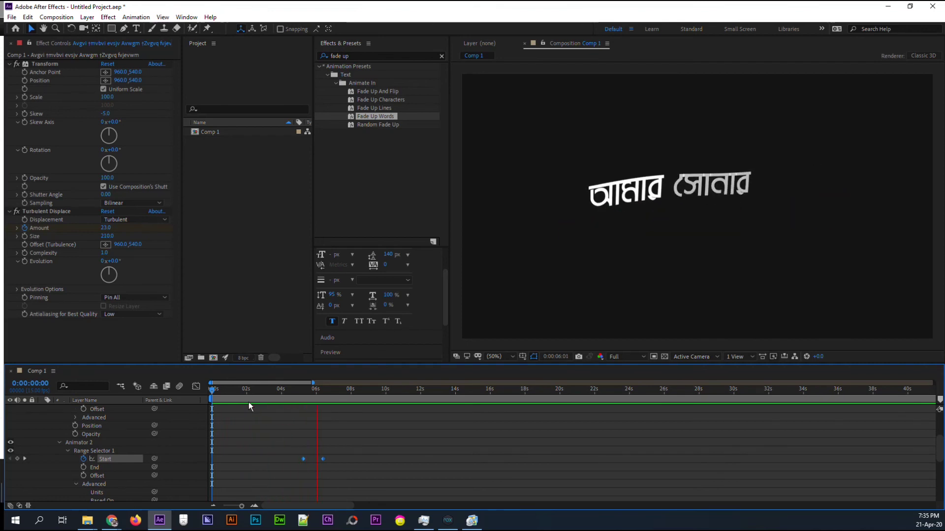
{"action": "left_click", "coordinate": [328, 409]}
{"action": "left_click_drag", "start_coordinate": [329, 391], "coordinate": [303, 390]}
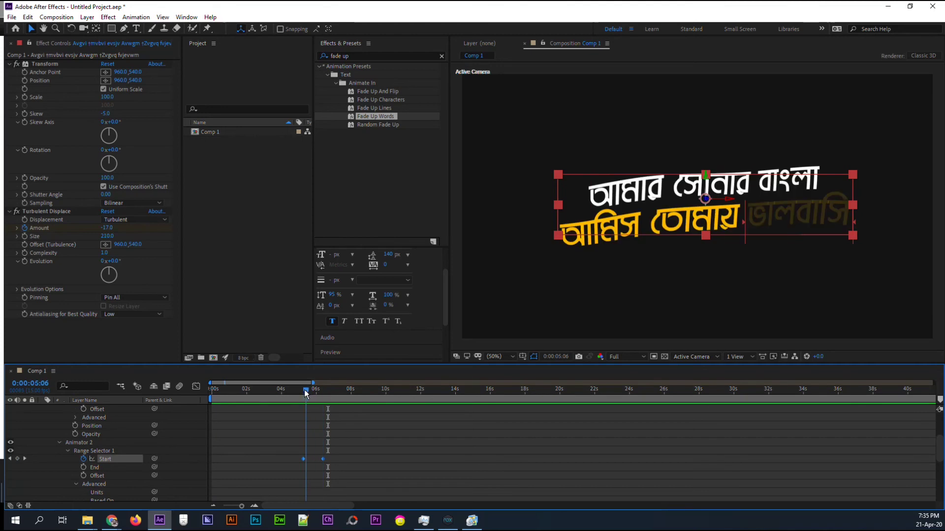
{"action": "key", "text": "equal"}
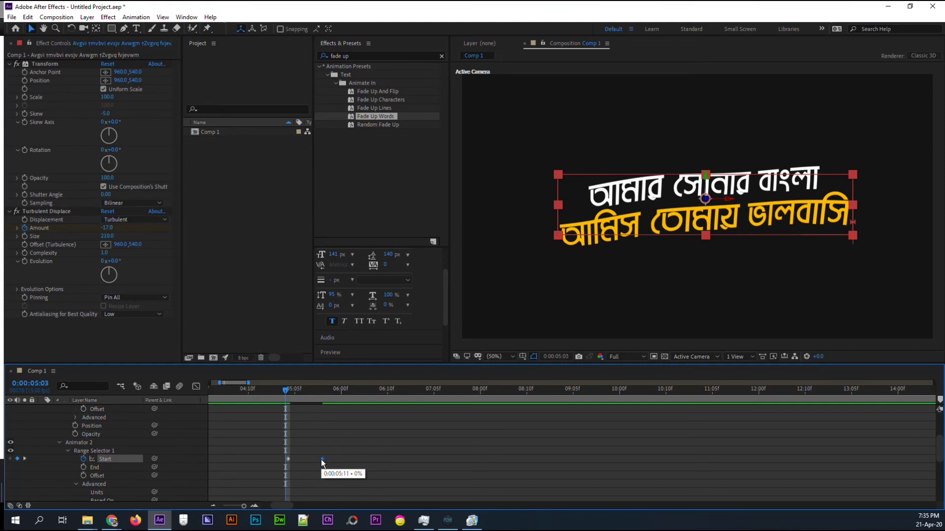
{"action": "left_click", "coordinate": [176, 464]}
Apply Easy Ease to every Start and Turbulent Displace Amount keyframe on the lyric layer, then preview.
{"action": "key", "text": "u"}
{"action": "left_click", "coordinate": [97, 410]}
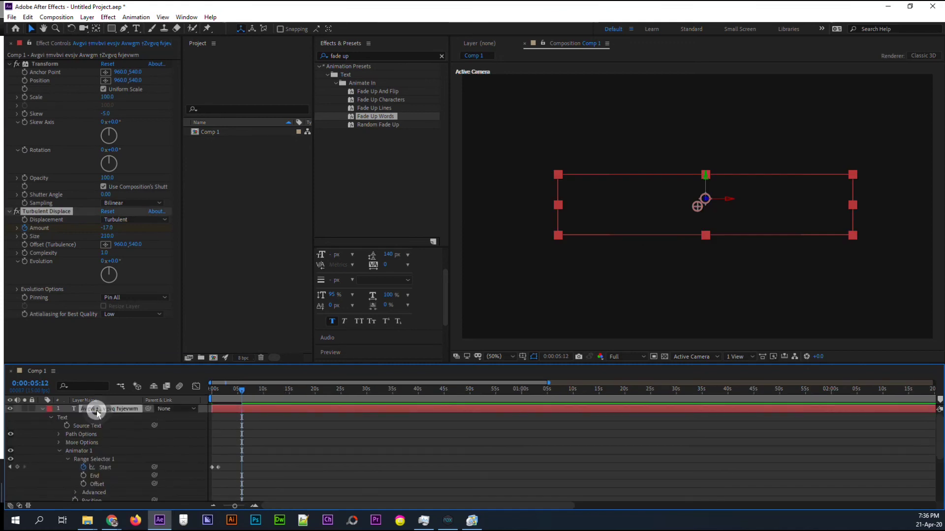
{"action": "left_click_drag", "start_coordinate": [284, 475], "coordinate": [193, 422]}
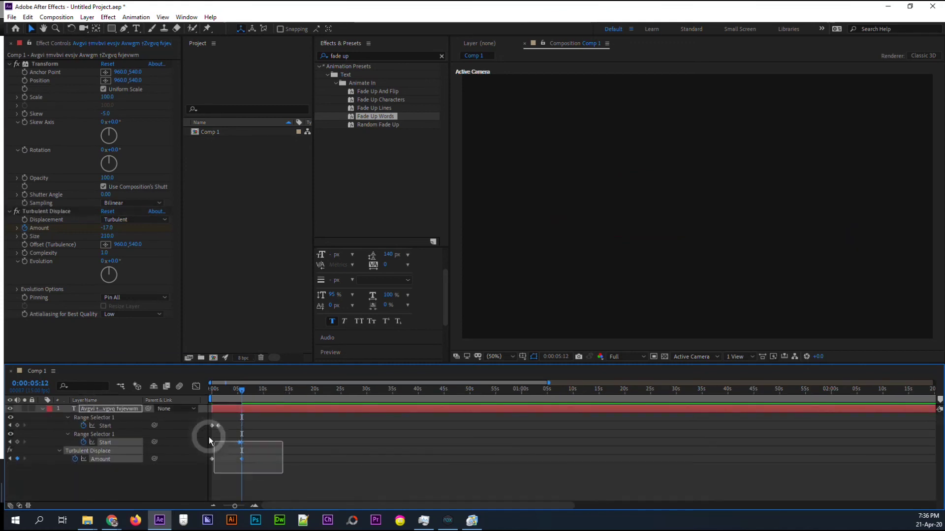
{"action": "right_click", "coordinate": [220, 427]}
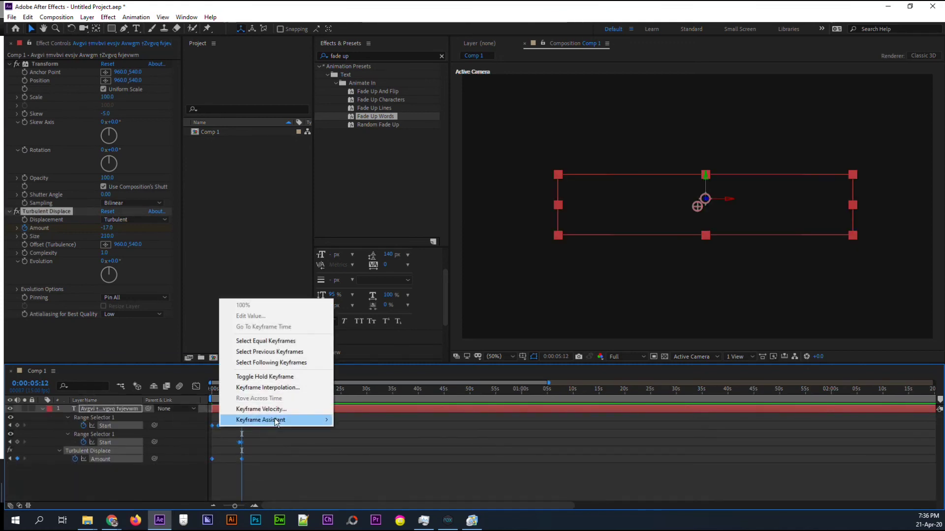
{"action": "mouse_move", "coordinate": [329, 419]}
{"action": "left_click", "coordinate": [370, 452]}
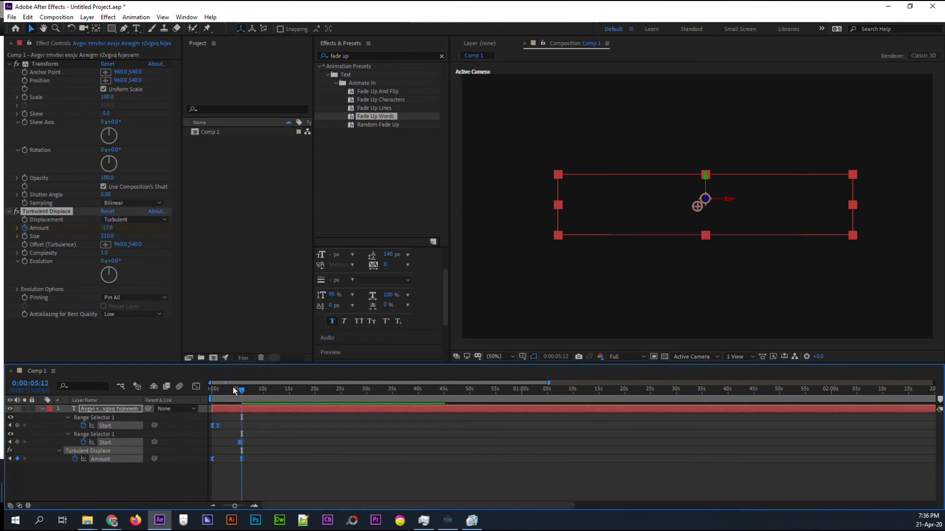
{"action": "left_click", "coordinate": [214, 389]}
{"action": "key", "text": "space"}
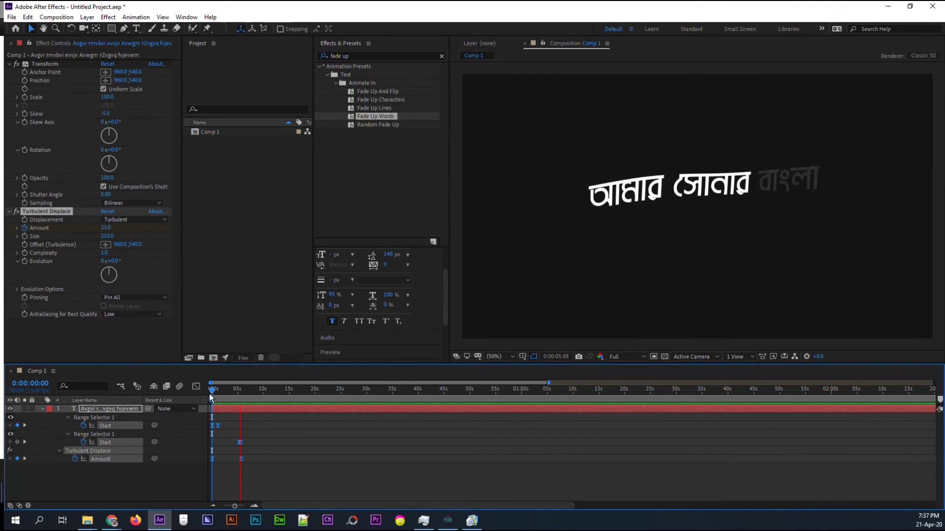
{"action": "key", "text": "space"}
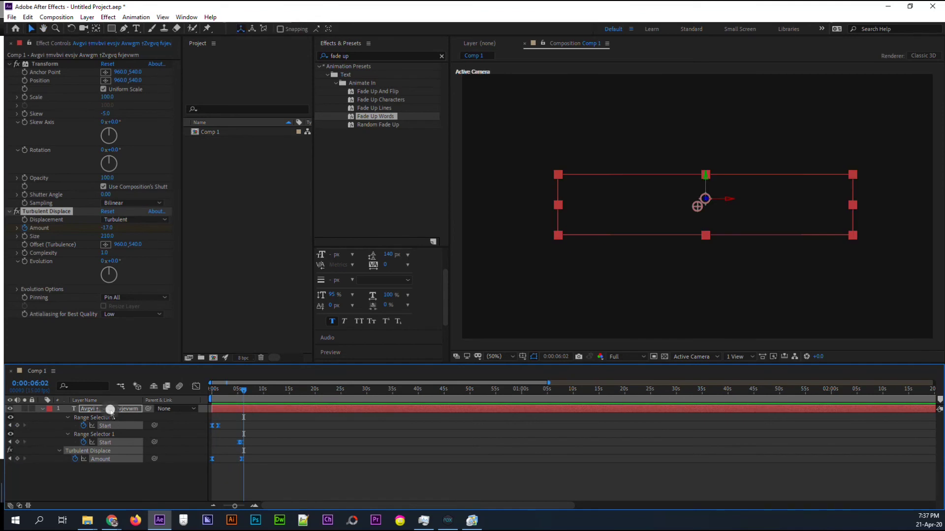
Add an Inner Glow layer style to the lyric text and set its blend mode to Normal.
{"action": "right_click", "coordinate": [109, 412]}
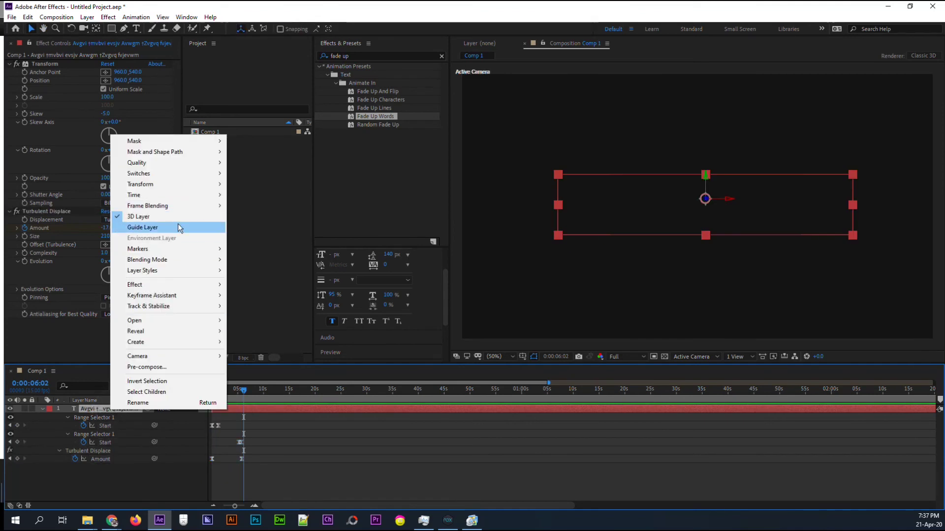
{"action": "mouse_move", "coordinate": [187, 270]}
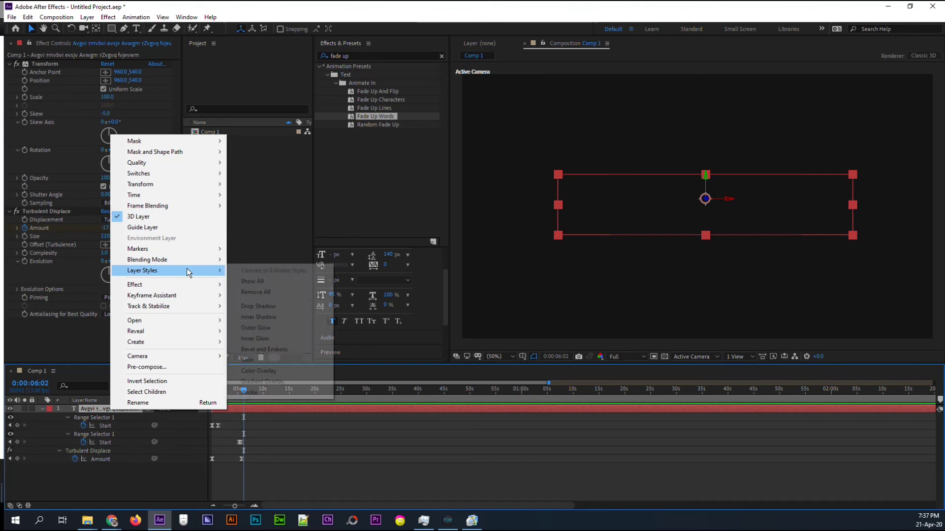
{"action": "left_click", "coordinate": [259, 340]}
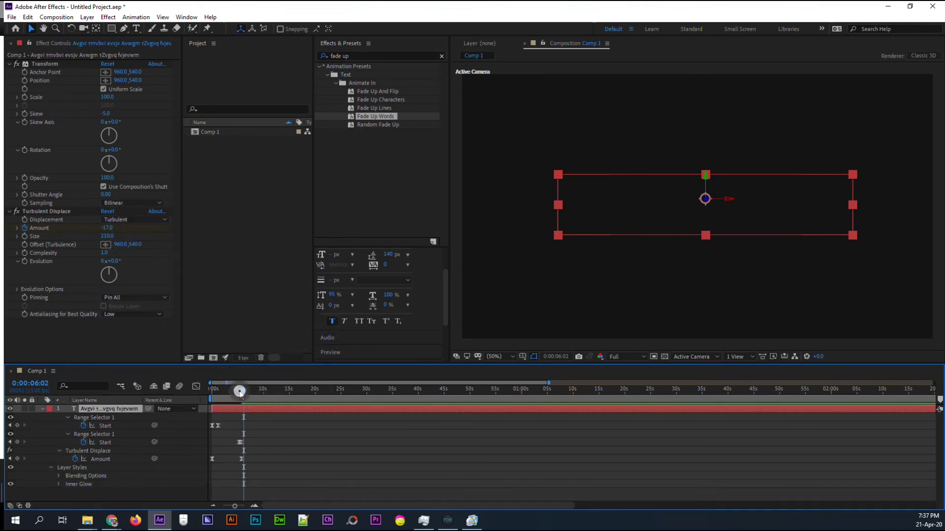
{"action": "left_click_drag", "start_coordinate": [244, 390], "coordinate": [226, 392]}
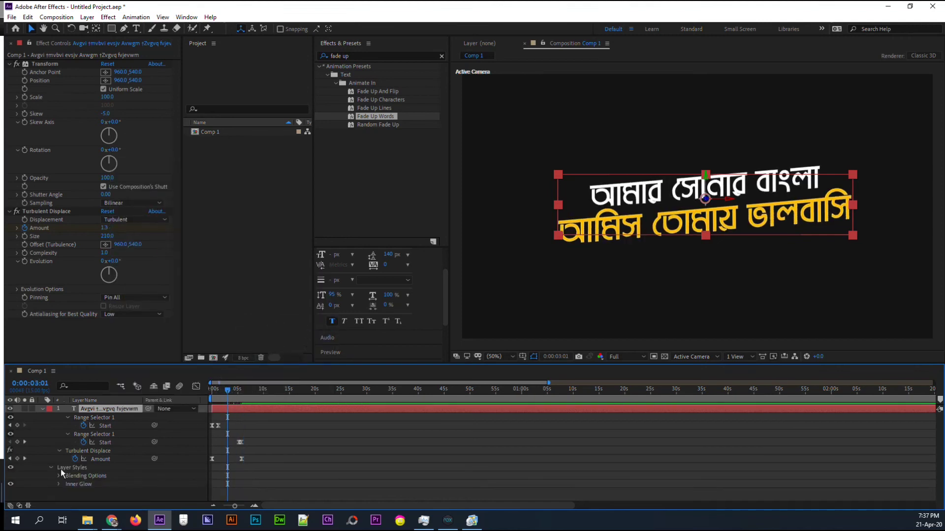
{"action": "left_click", "coordinate": [58, 485]}
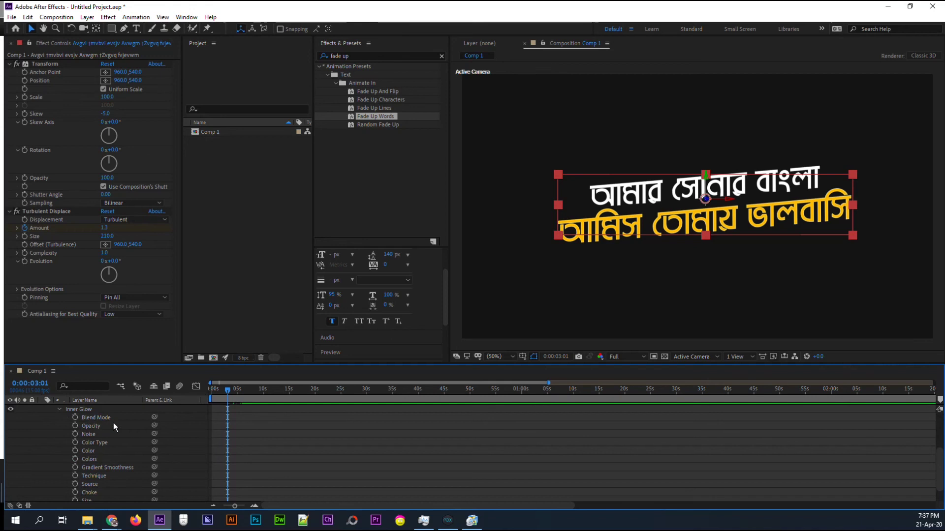
{"action": "left_click", "coordinate": [11, 506]}
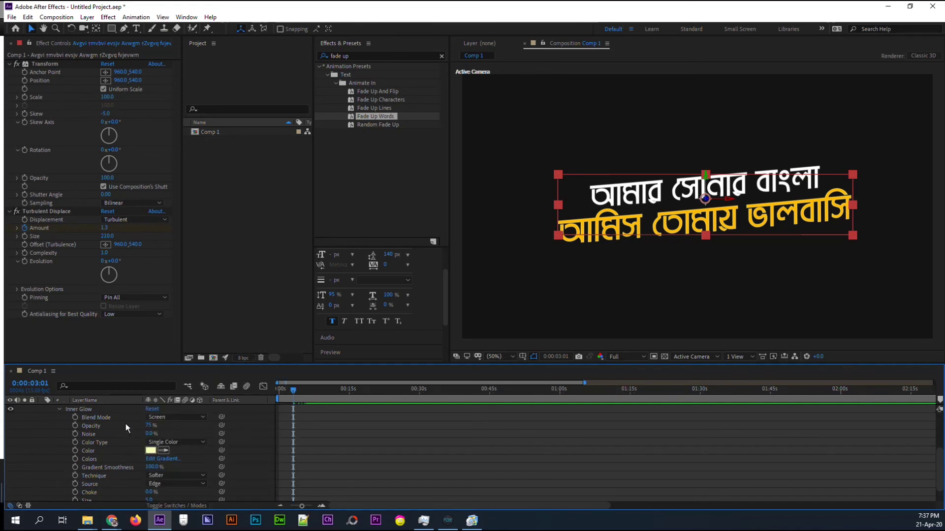
{"action": "left_click", "coordinate": [173, 418]}
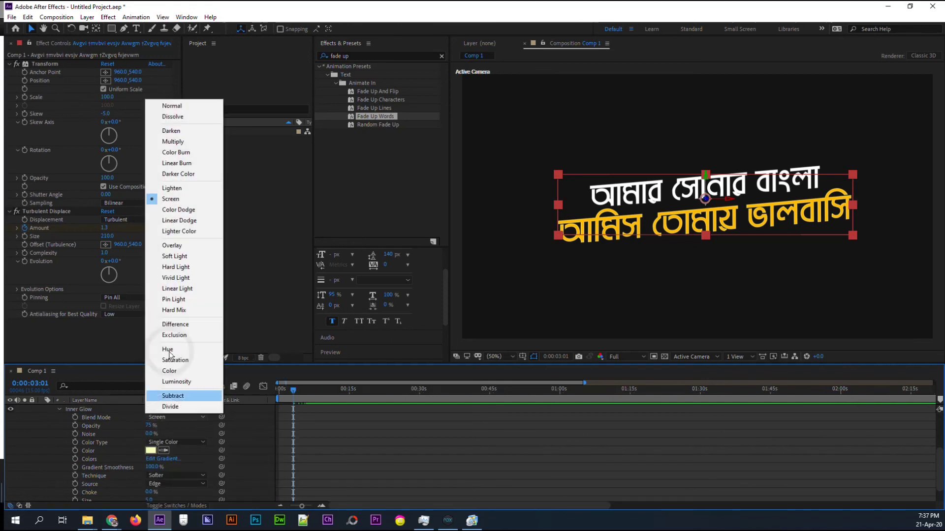
{"action": "left_click", "coordinate": [173, 105]}
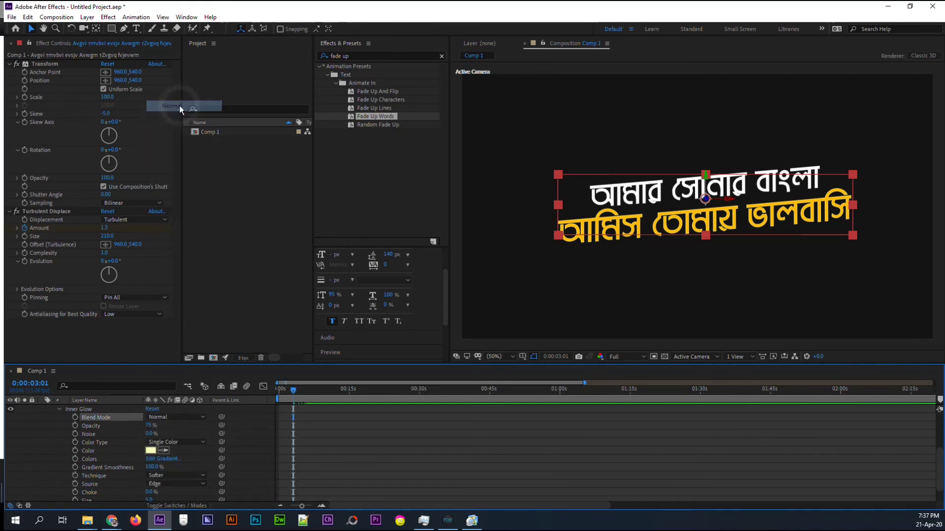
Set the Inner Glow colour to magenta D322C9.
{"action": "left_click", "coordinate": [150, 451]}
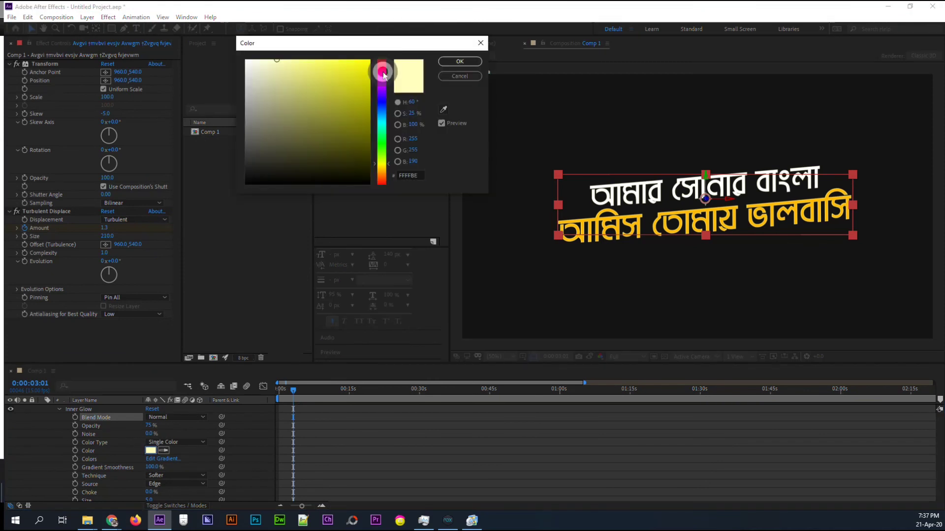
{"action": "left_click", "coordinate": [382, 78]}
{"action": "left_click", "coordinate": [336, 77]}
{"action": "left_click_drag", "start_coordinate": [337, 77], "coordinate": [350, 80]}
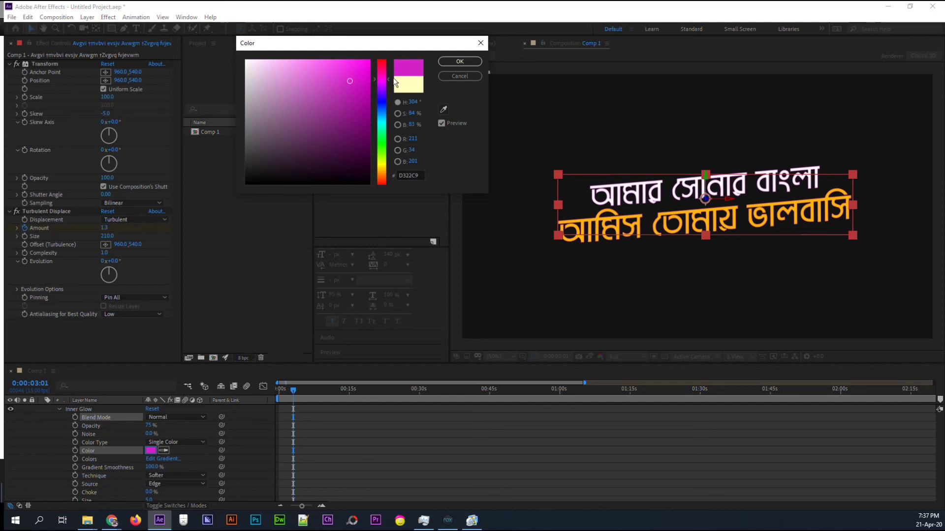
{"action": "left_click", "coordinate": [460, 61]}
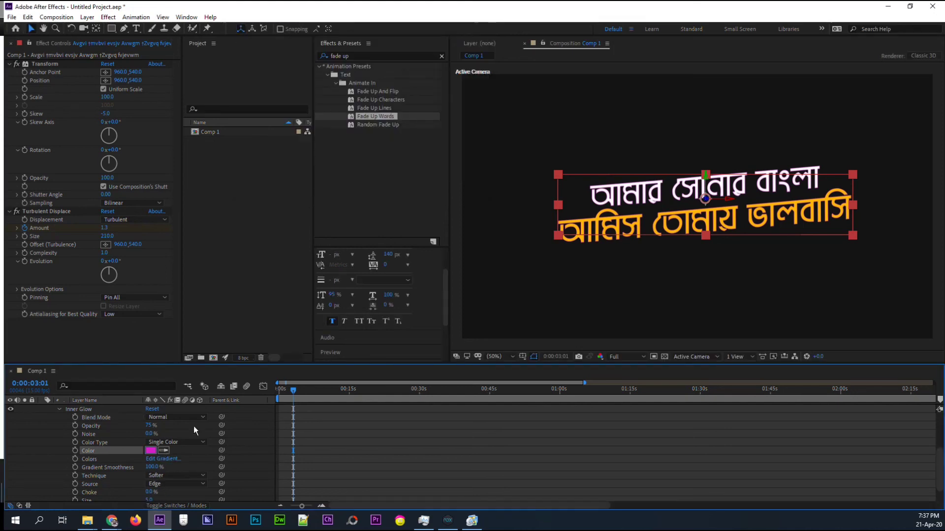
Raise the Inner Glow size to 12.0 while keeping Range at 50%.
{"action": "scroll", "coordinate": [199, 437], "scroll_direction": "down", "scroll_amount": 2}
{"action": "left_click_drag", "start_coordinate": [147, 480], "coordinate": [149, 480]}
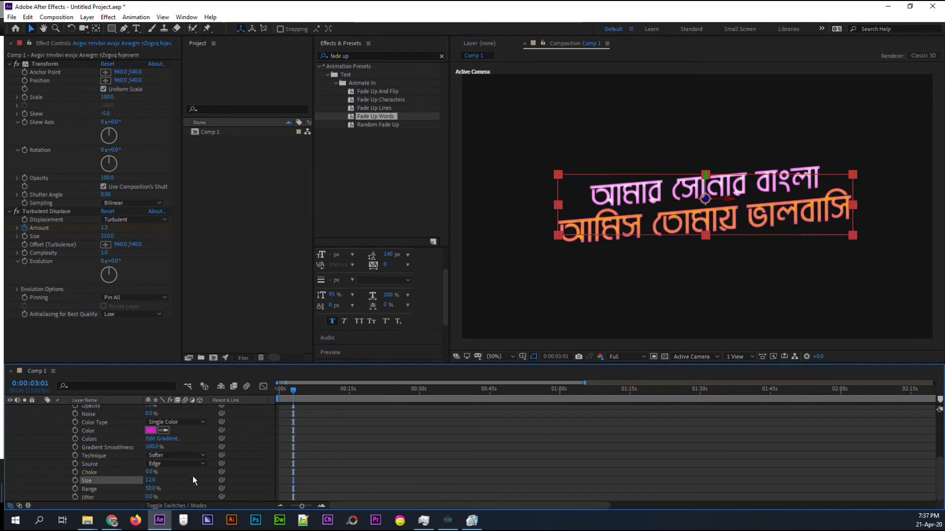
{"action": "mouse_move", "coordinate": [150, 488]}
{"action": "left_mouse_down"}
{"action": "mouse_move", "coordinate": [211, 482]}
{"action": "mouse_move", "coordinate": [164, 499]}
{"action": "left_mouse_up"}
{"action": "key", "text": "ctrl+z"}
{"action": "scroll", "coordinate": [190, 480], "scroll_direction": "up", "scroll_amount": 4}
Collapse Layer Styles and preview the text animation from the start.
{"action": "left_click", "coordinate": [51, 468]}
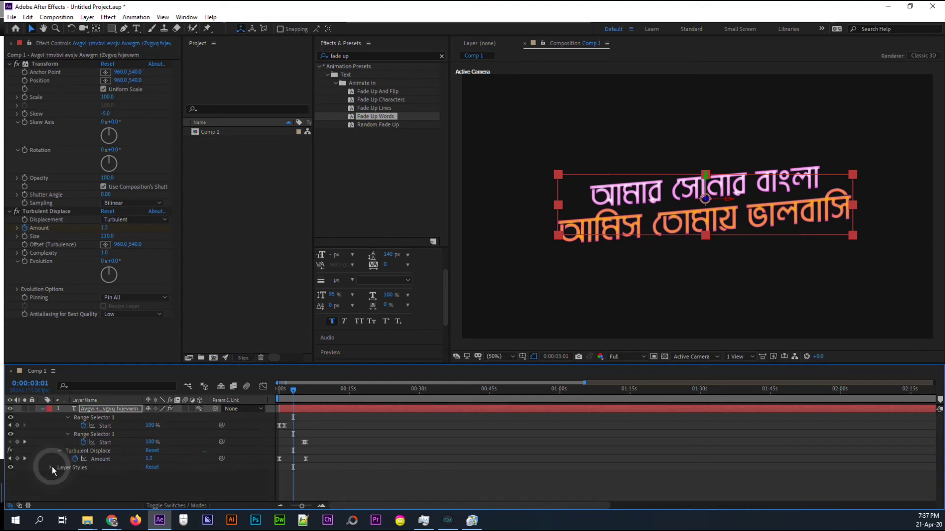
{"action": "left_click_drag", "start_coordinate": [293, 389], "coordinate": [279, 389]}
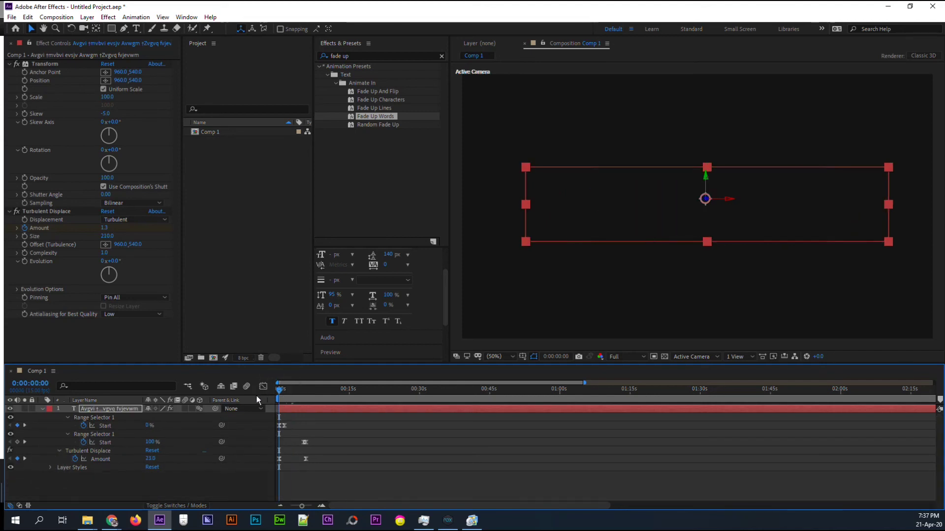
{"action": "key", "text": "space"}
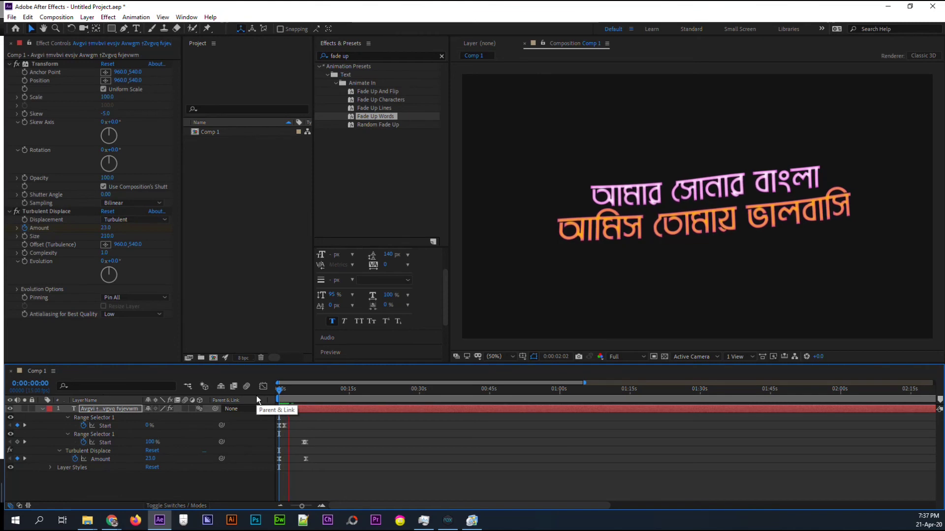
{"action": "key", "text": "space"}
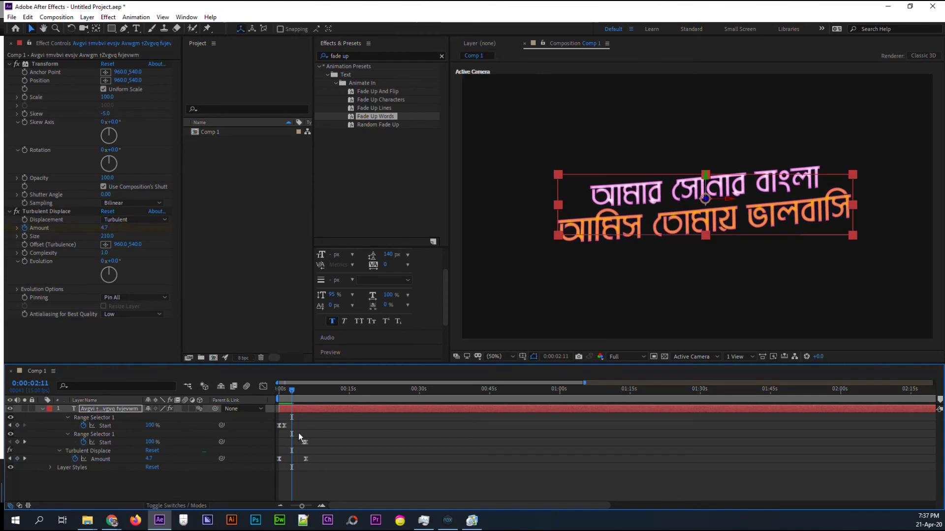
{"action": "left_click_drag", "start_coordinate": [293, 389], "coordinate": [268, 399]}
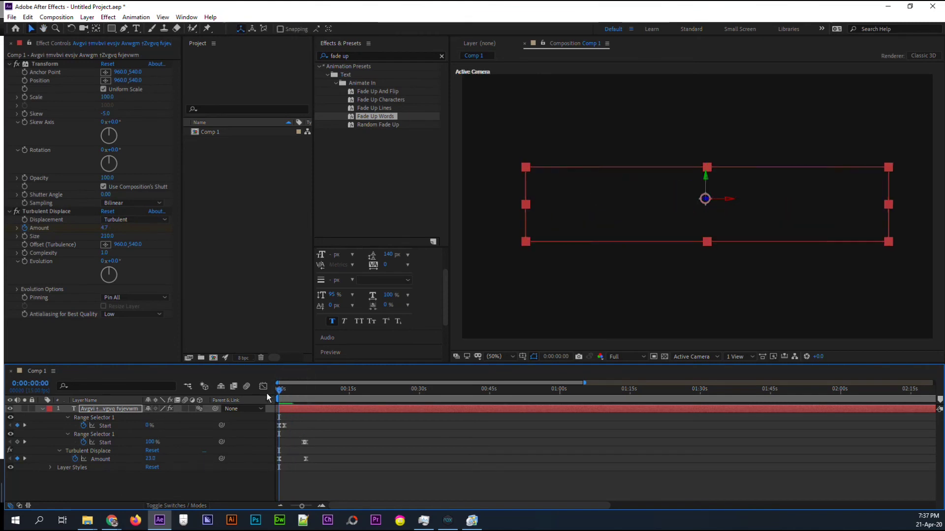
{"action": "key", "text": "space"}
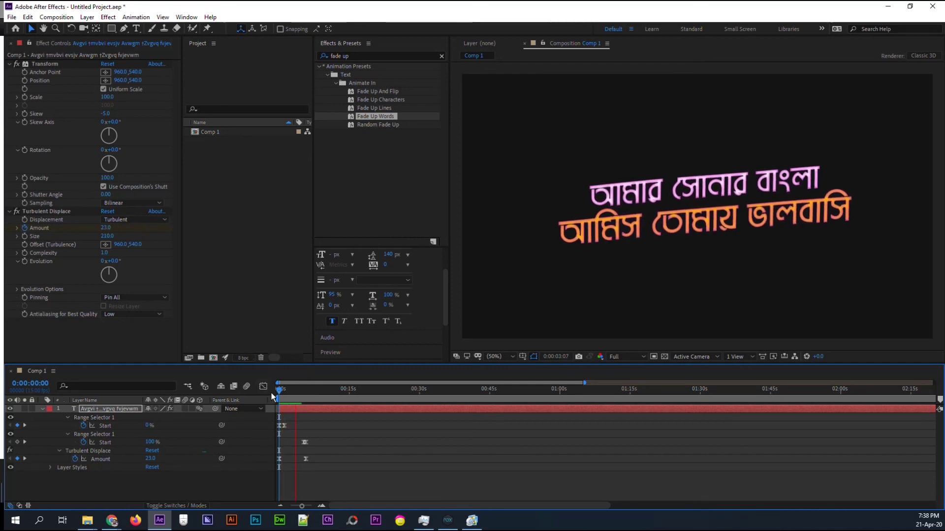
Shift the later Start and Amount keyframes slightly earlier and preview the result.
{"action": "left_click_drag", "start_coordinate": [321, 436], "coordinate": [302, 476]}
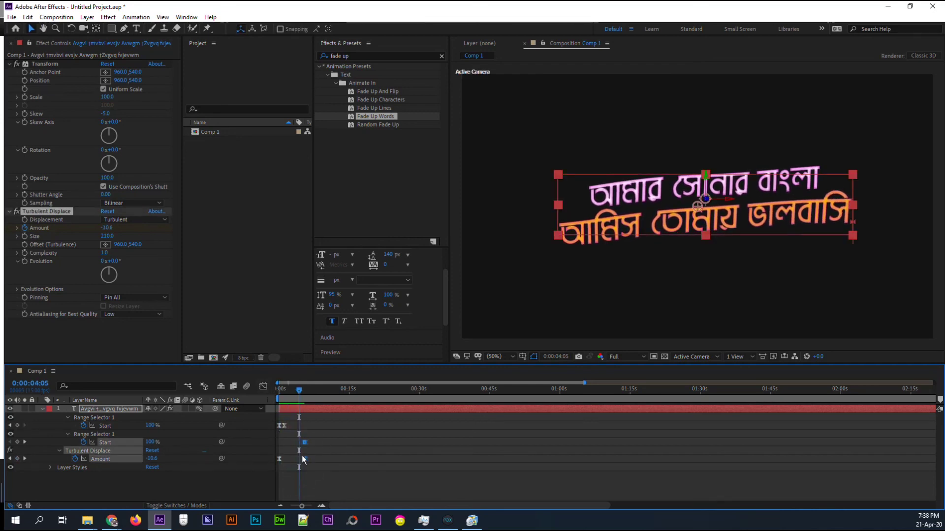
{"action": "key", "text": "equal"}
{"action": "key", "text": "equal"}
{"action": "left_click_drag", "start_coordinate": [308, 444], "coordinate": [292, 445]}
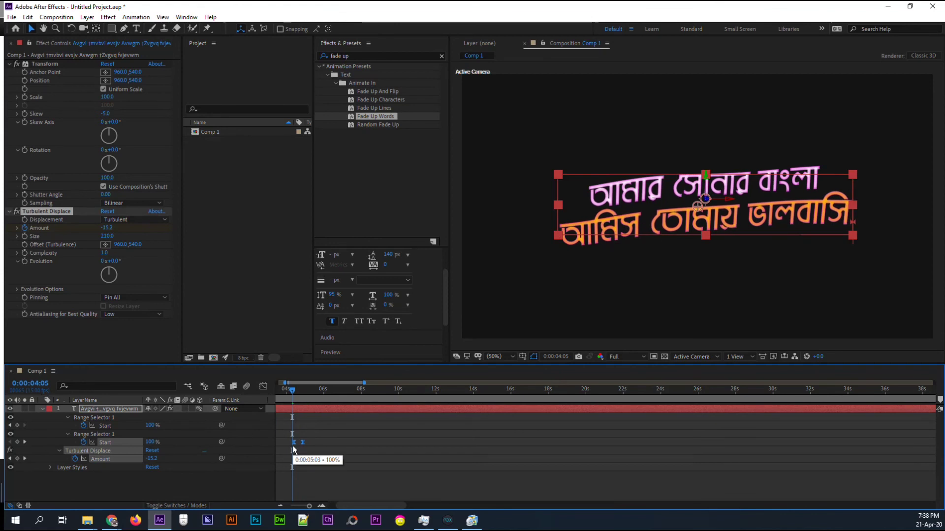
{"action": "key", "text": "minus"}
{"action": "key", "text": "minus"}
{"action": "left_click", "coordinate": [279, 389]}
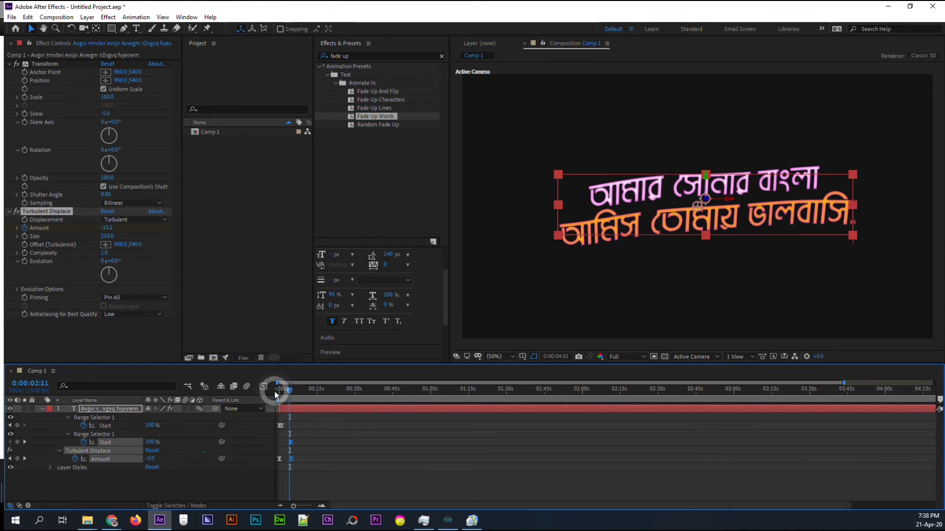
{"action": "key", "text": "space"}
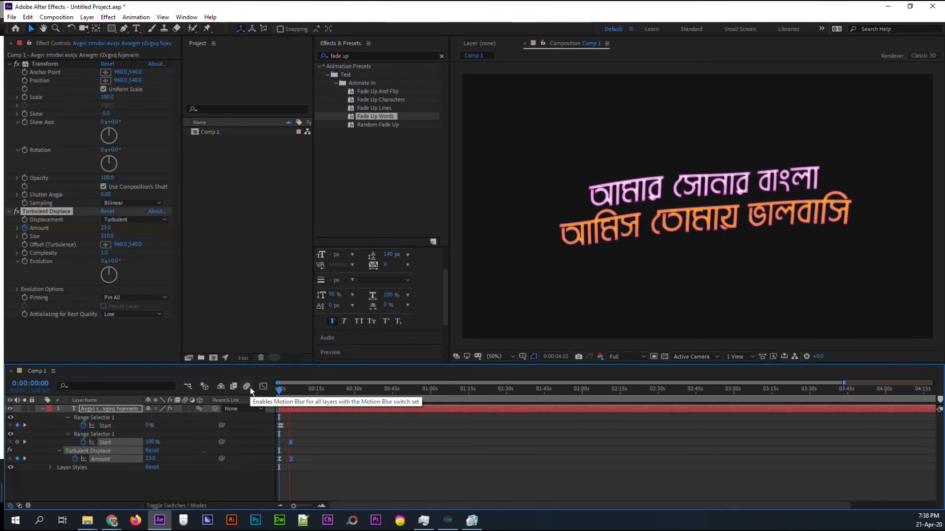
{"action": "key", "text": "space"}
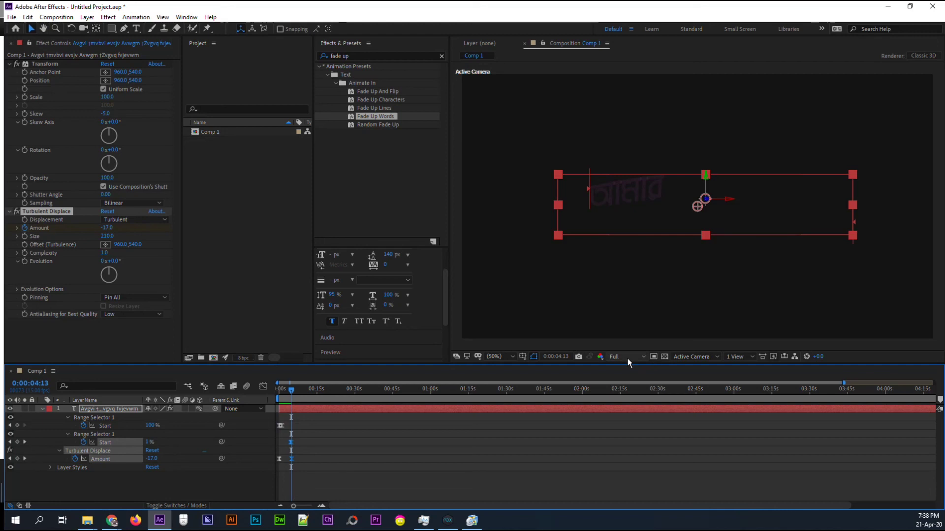
Set the viewer resolution to Quarter and preview again from the start.
{"action": "left_click", "coordinate": [628, 358]}
{"action": "left_click", "coordinate": [621, 417]}
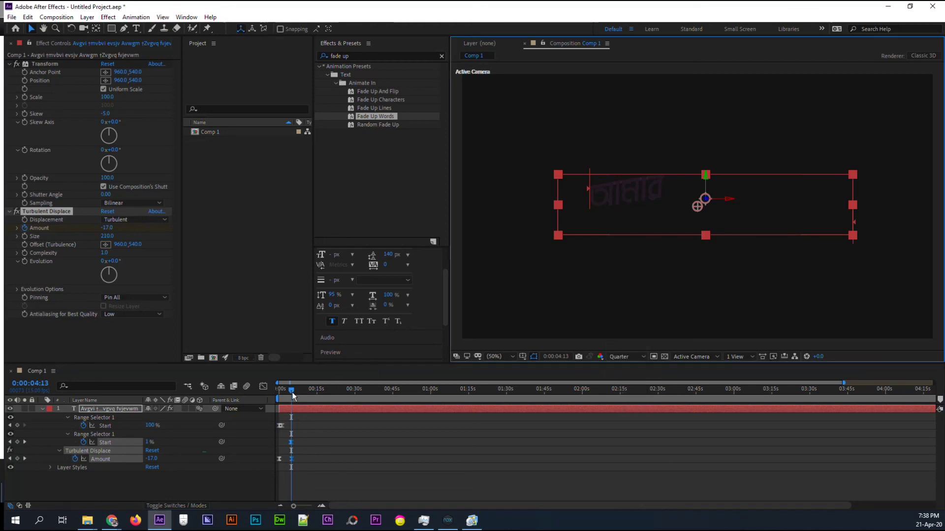
{"action": "left_click_drag", "start_coordinate": [292, 391], "coordinate": [279, 389]}
{"action": "key", "text": "space"}
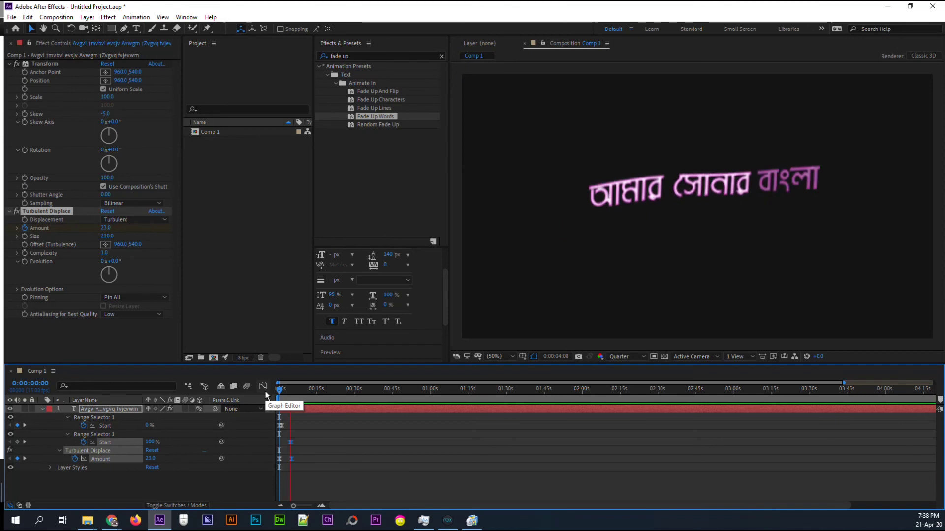
{"action": "key", "text": "space"}
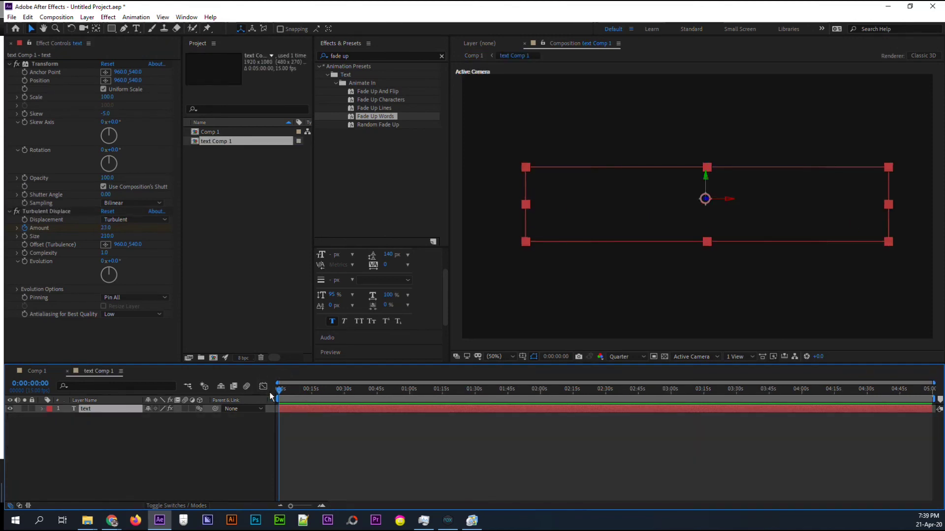
End the work area at about five seconds and trim text Comp 1 to the work area.
{"action": "key", "text": "u"}
{"action": "left_click_drag", "start_coordinate": [279, 391], "coordinate": [297, 389]}
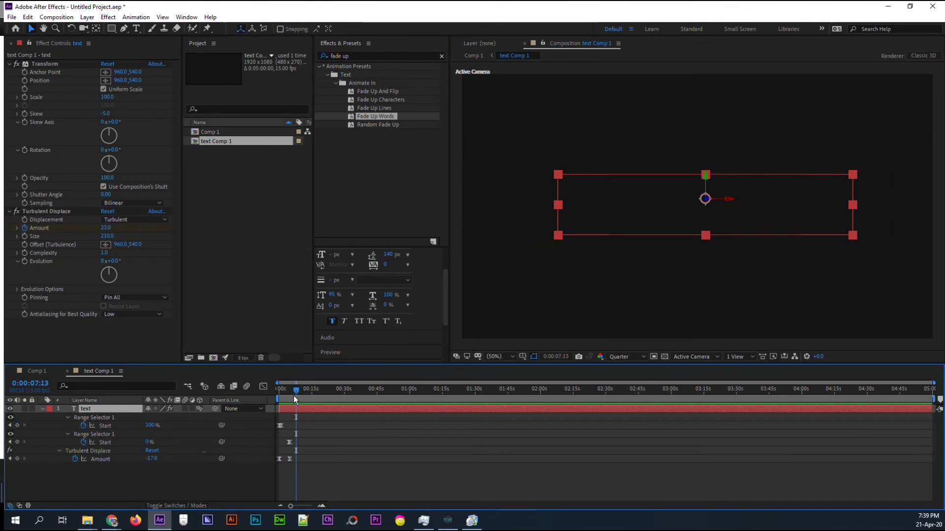
{"action": "key", "text": "semicolon"}
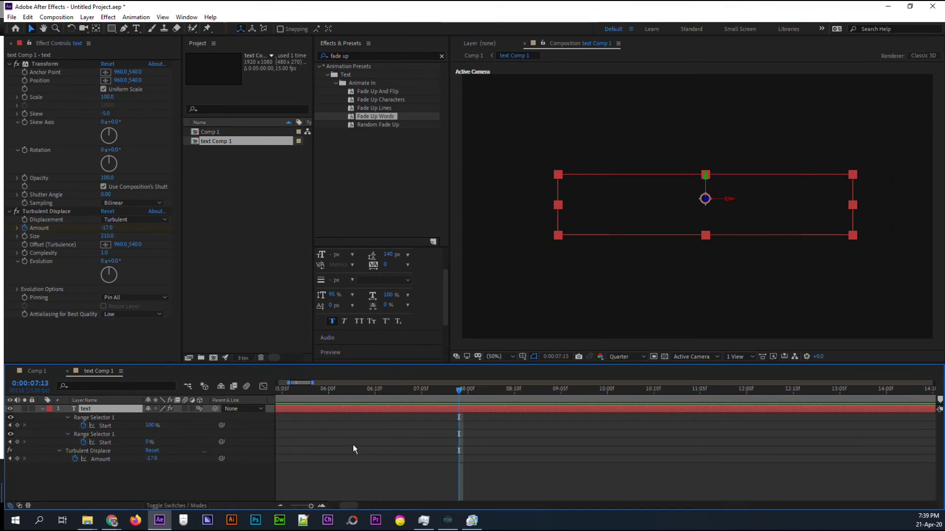
{"action": "left_click", "coordinate": [334, 506]}
{"action": "left_click_drag", "start_coordinate": [401, 396], "coordinate": [424, 394]}
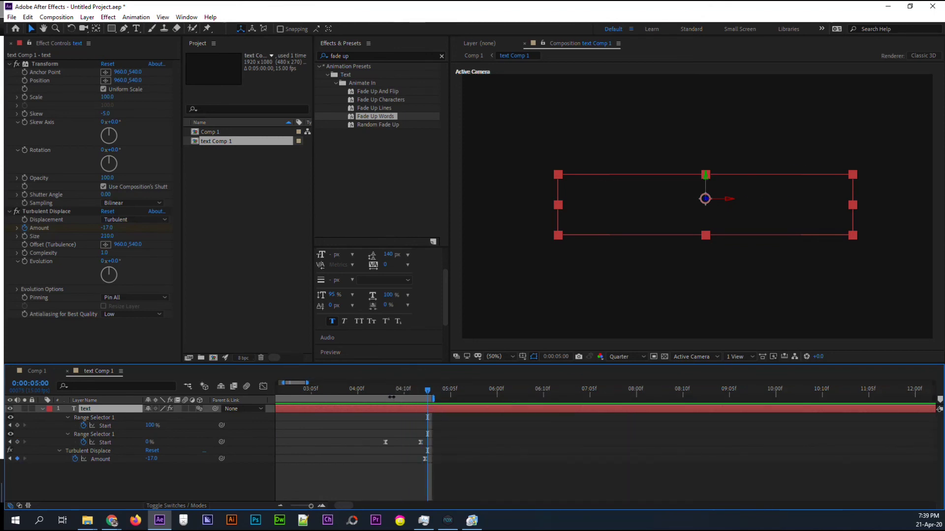
{"action": "right_click", "coordinate": [426, 398]}
{"action": "left_click", "coordinate": [428, 426]}
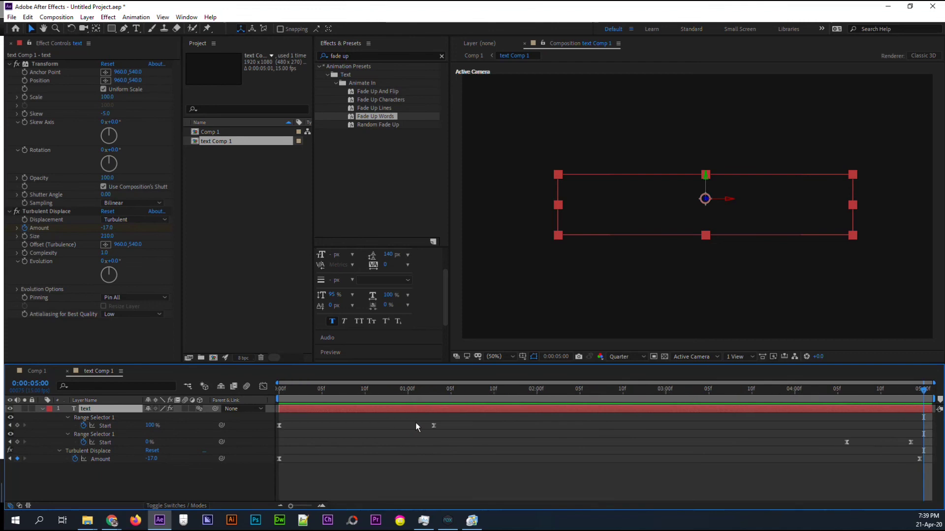
Preview the trimmed comp from the start, then bring up the Save As dialog.
{"action": "left_click", "coordinate": [291, 393]}
{"action": "left_click_drag", "start_coordinate": [290, 394], "coordinate": [275, 393]}
{"action": "key", "text": "space"}
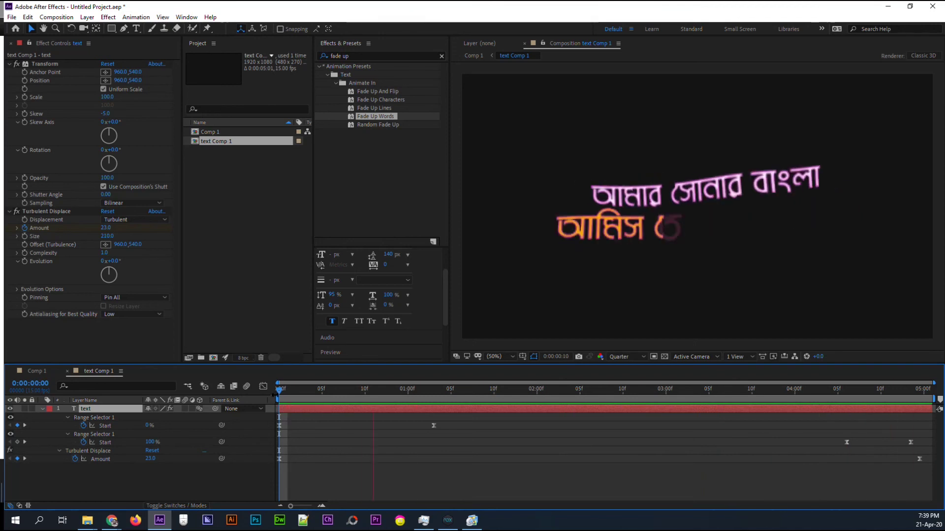
{"action": "key", "text": "space"}
{"action": "key", "text": "ctrl+s"}
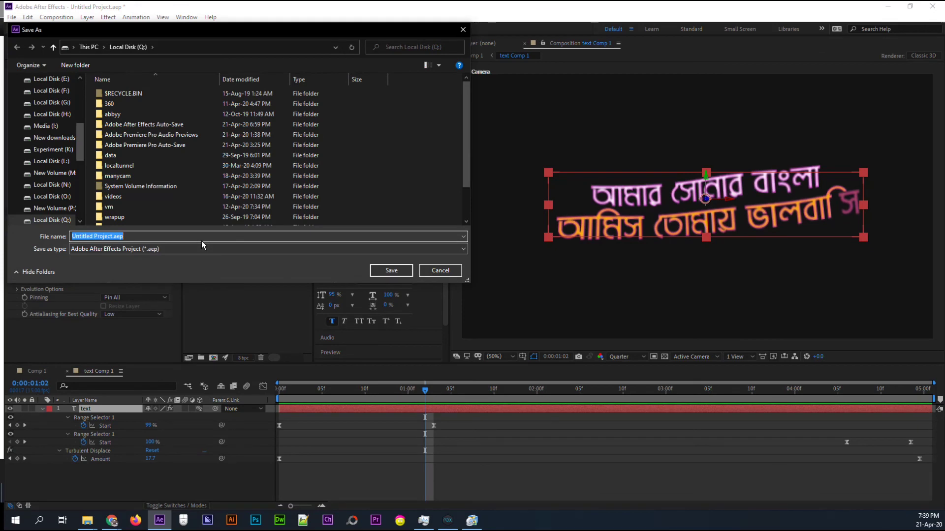
Replace the Untitled Project name with 'lyric' and save it as lyric.aep on Local Disk (Q:).
{"action": "key", "text": "BackSpace"}
{"action": "type", "text": "l"}
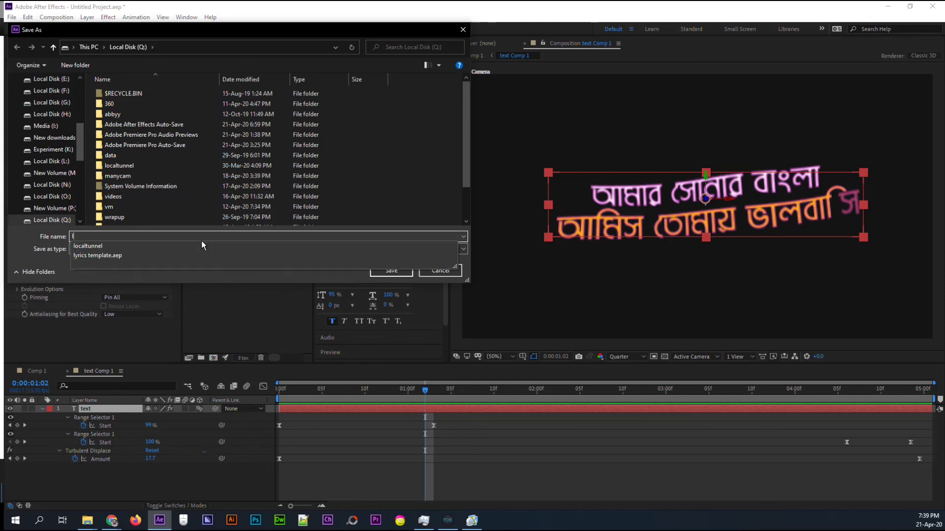
{"action": "type", "text": "yric"}
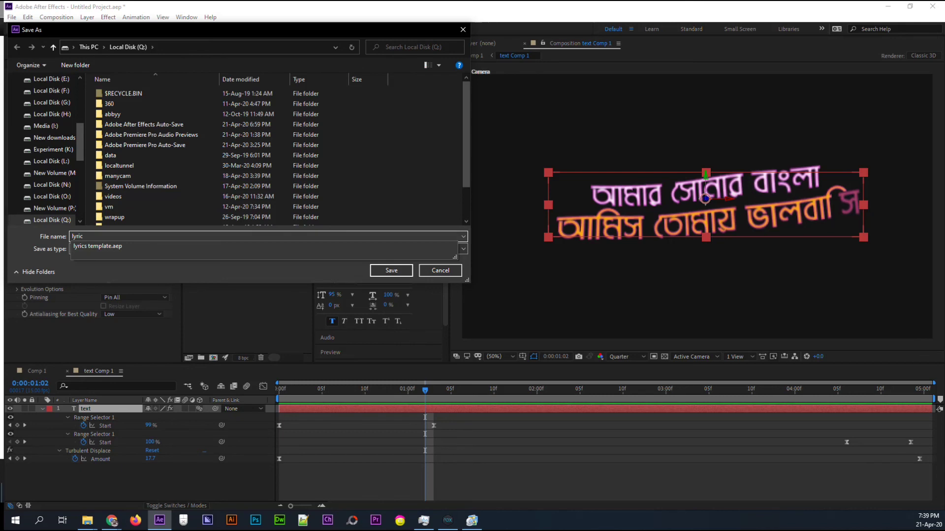
{"action": "key", "text": "Return"}
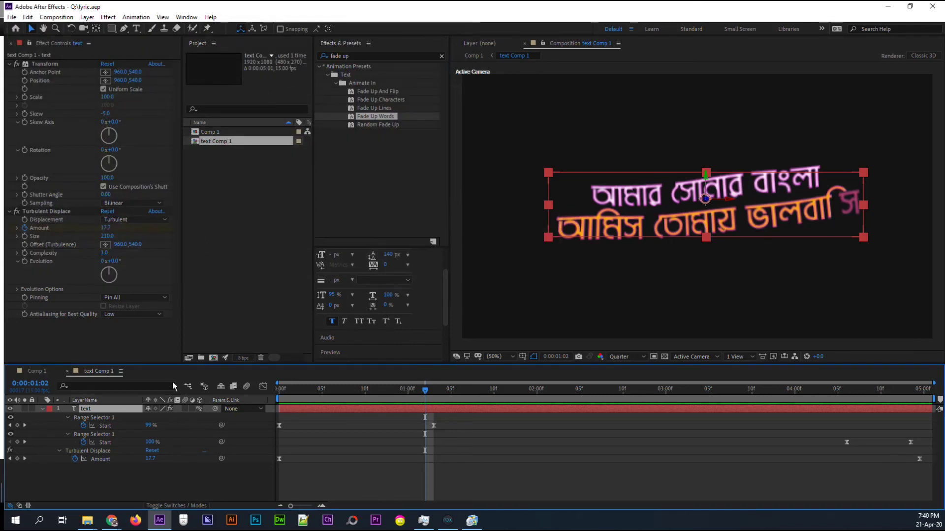
Switch to Comp 1 and preview it from the start.
{"action": "left_click", "coordinate": [34, 371]}
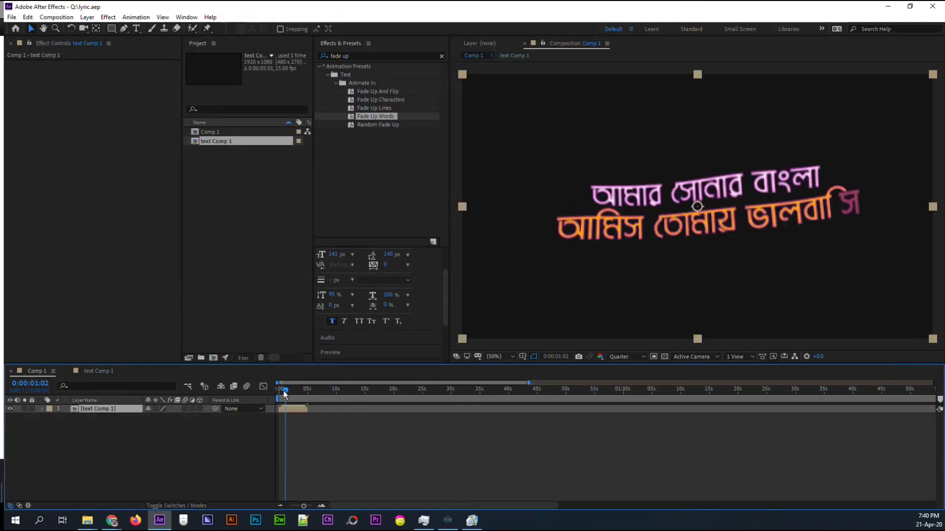
{"action": "left_click_drag", "start_coordinate": [284, 394], "coordinate": [273, 394]}
{"action": "key", "text": "space"}
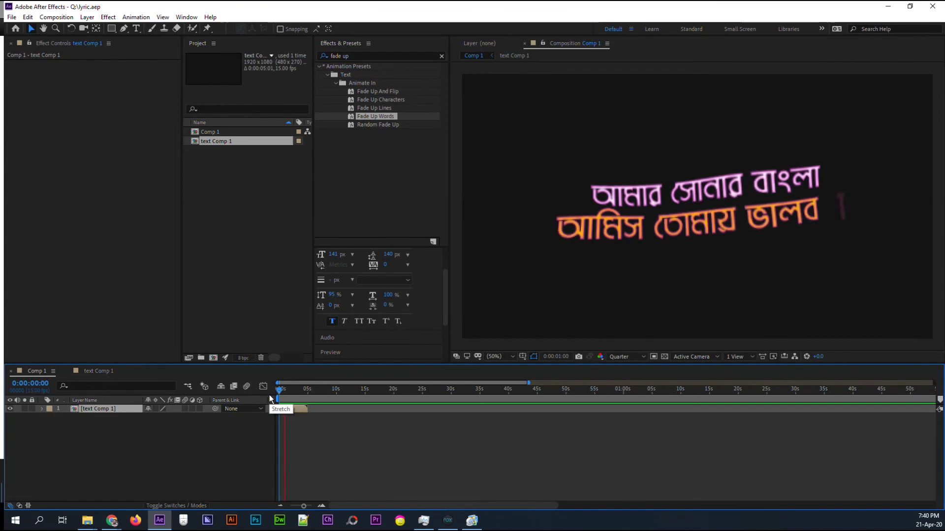
{"action": "key", "text": "space"}
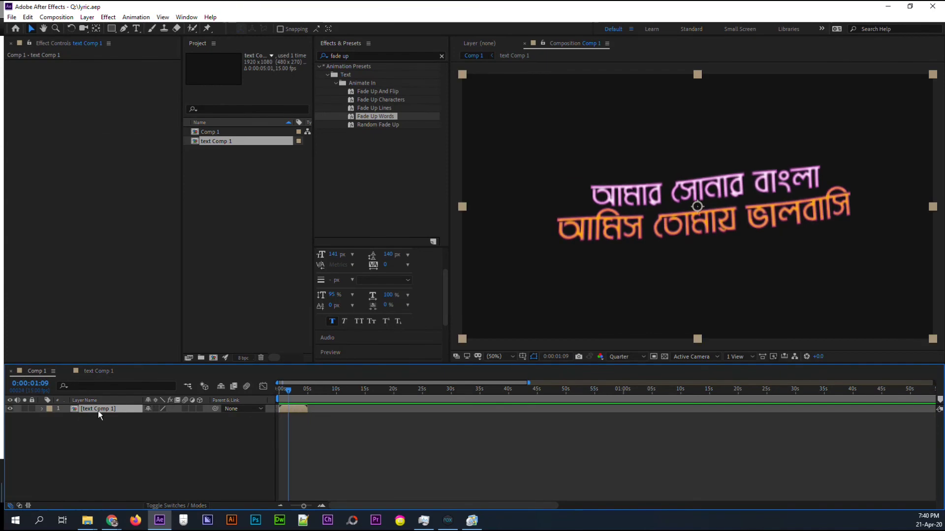
Enable Time Remapping on the text Comp 1 layer, trim it to end at 0:00:05:01, and preview.
{"action": "right_click", "coordinate": [99, 415]}
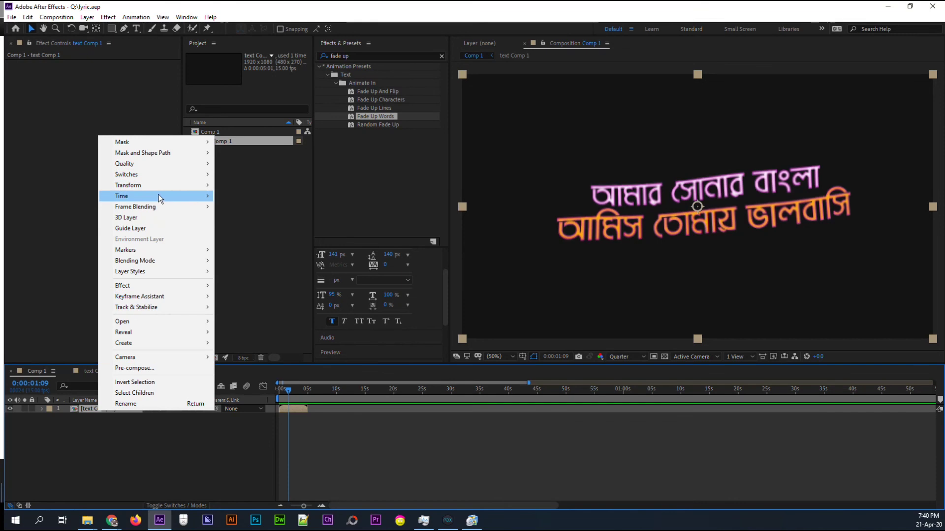
{"action": "mouse_move", "coordinate": [158, 196]}
{"action": "left_click", "coordinate": [259, 196]}
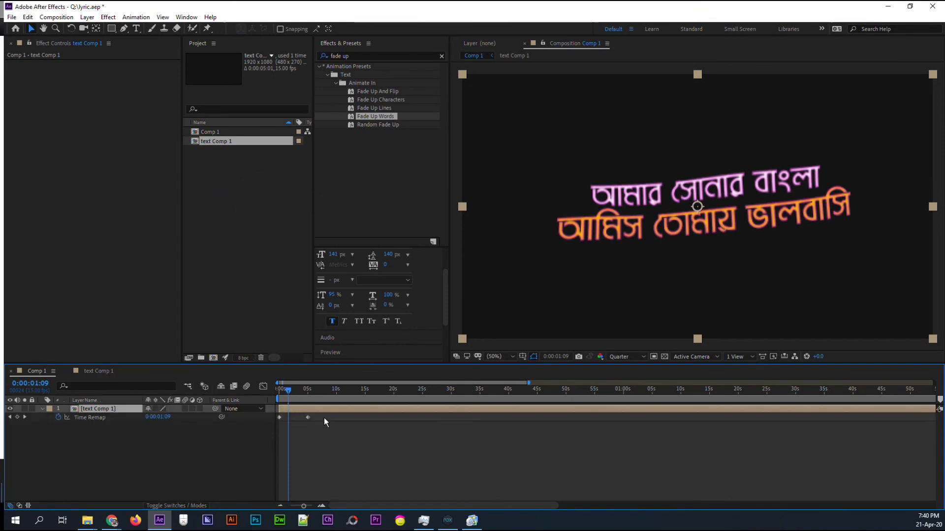
{"action": "left_click", "coordinate": [308, 391]}
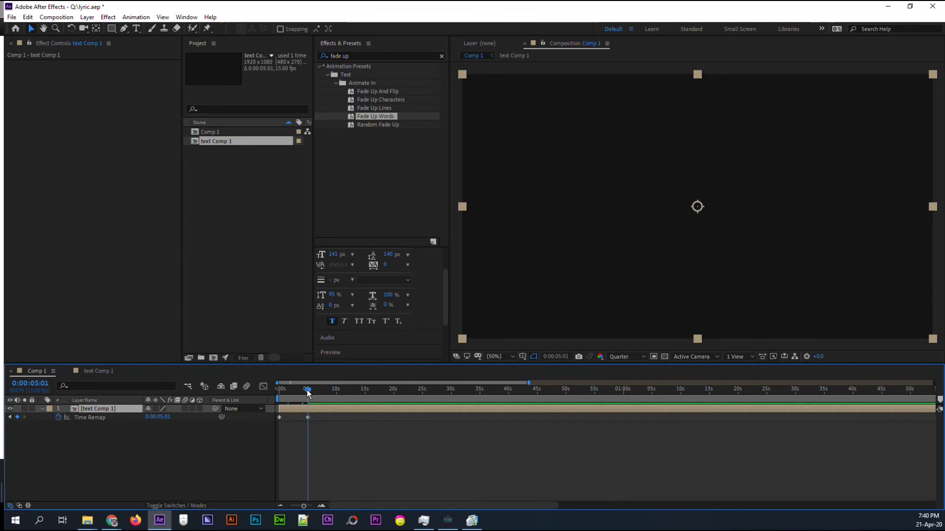
{"action": "key", "text": "alt+bracketright"}
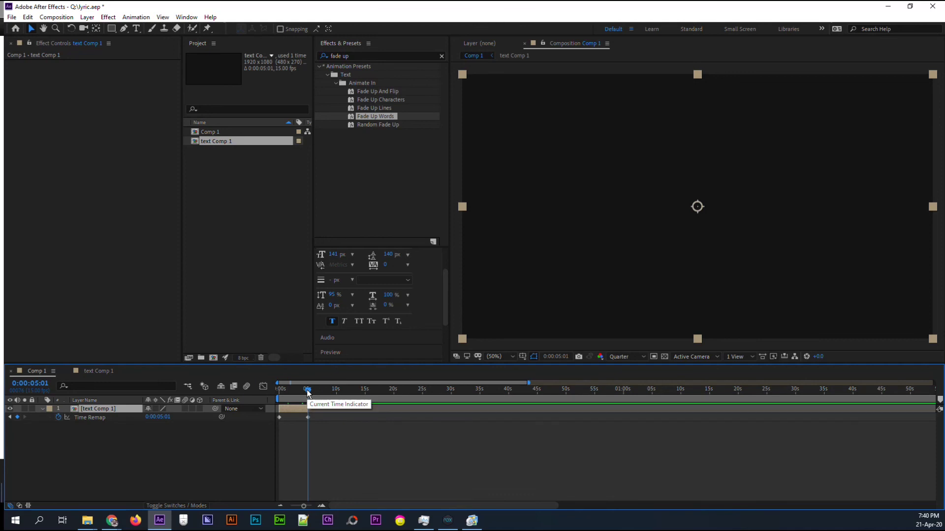
{"action": "left_click_drag", "start_coordinate": [308, 392], "coordinate": [279, 389]}
{"action": "key", "text": "space"}
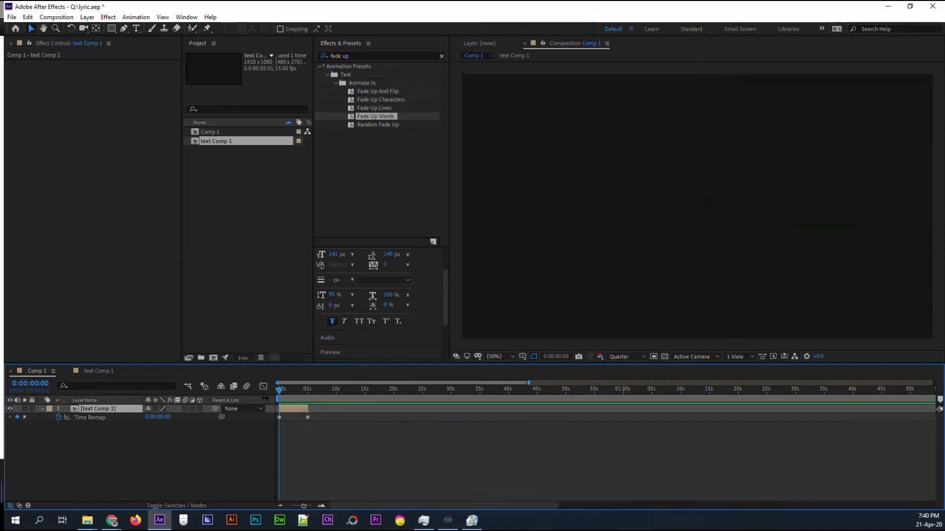
{"action": "key", "text": "space"}
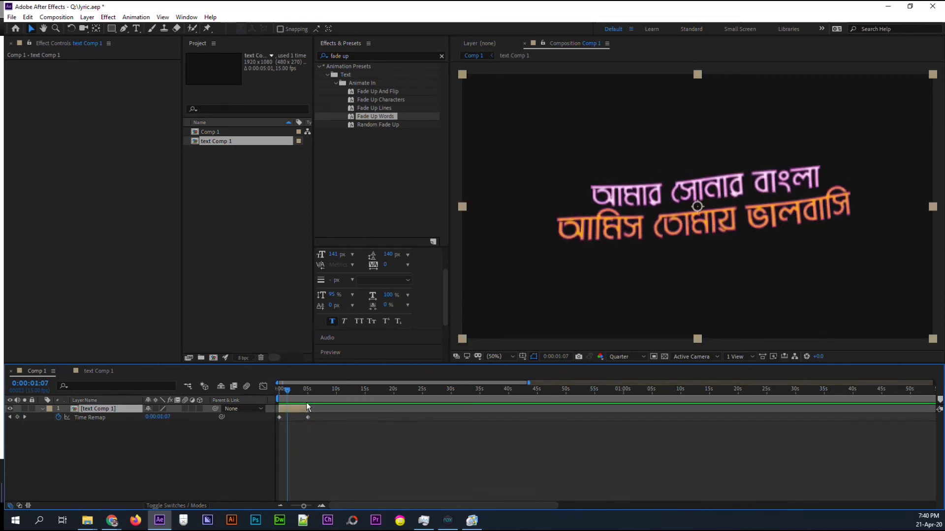
{"action": "key", "text": "space"}
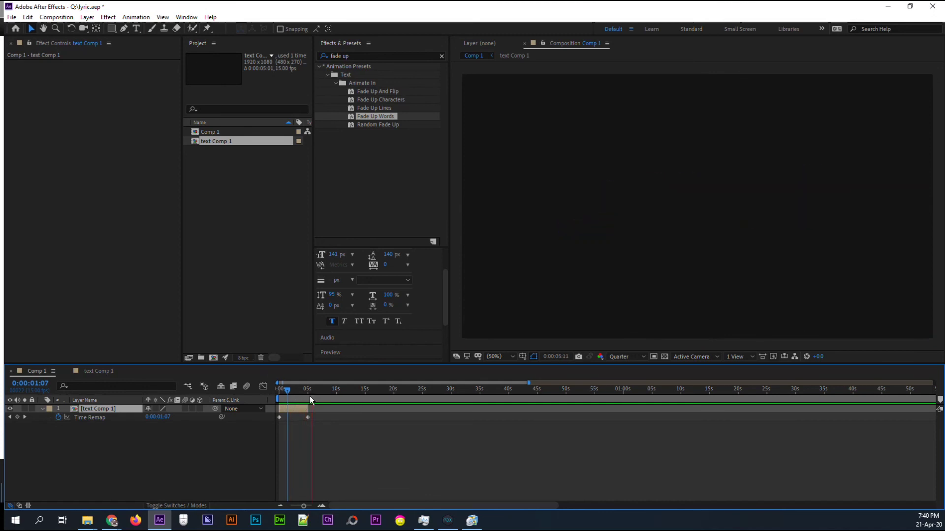
{"action": "left_click", "coordinate": [282, 389]}
Drag the end Time Remap keyframe earlier so the lyric plays faster, and preview.
{"action": "left_click_drag", "start_coordinate": [308, 418], "coordinate": [287, 418]}
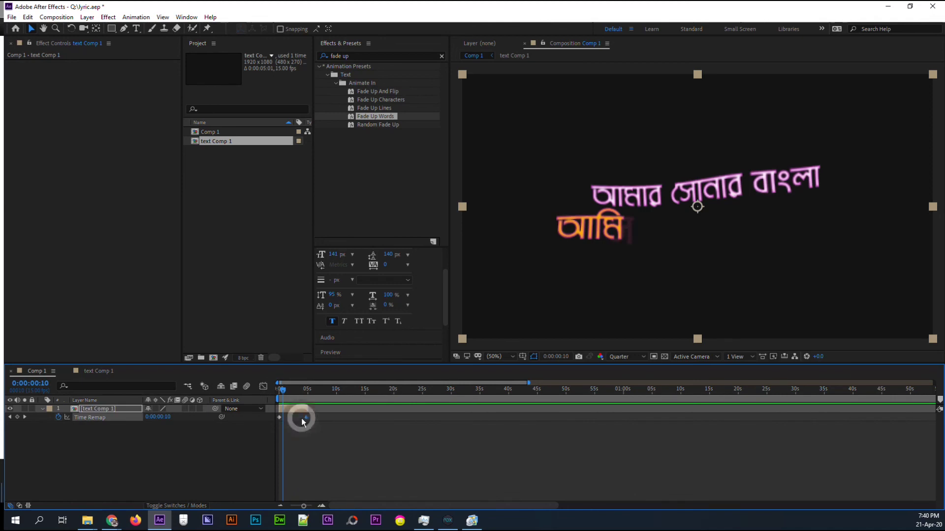
{"action": "left_click", "coordinate": [273, 392]}
{"action": "key", "text": "space"}
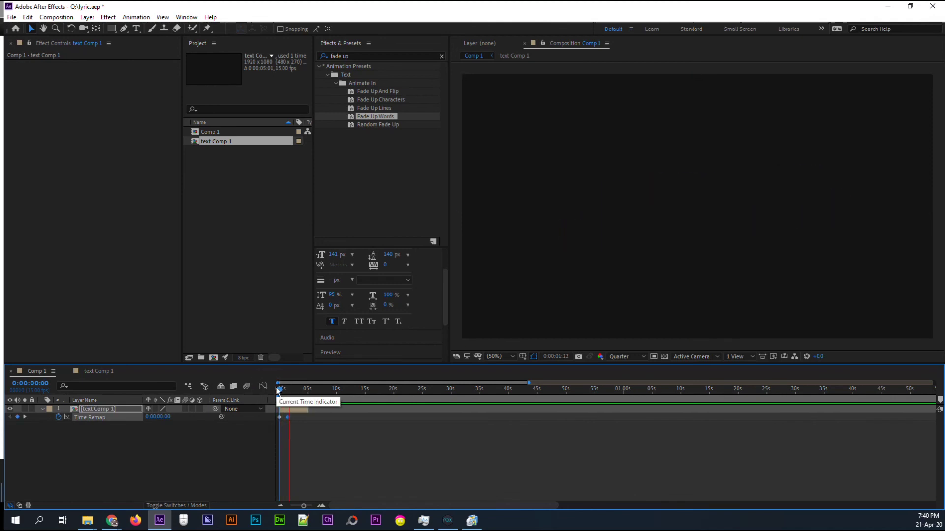
{"action": "left_click", "coordinate": [287, 389]}
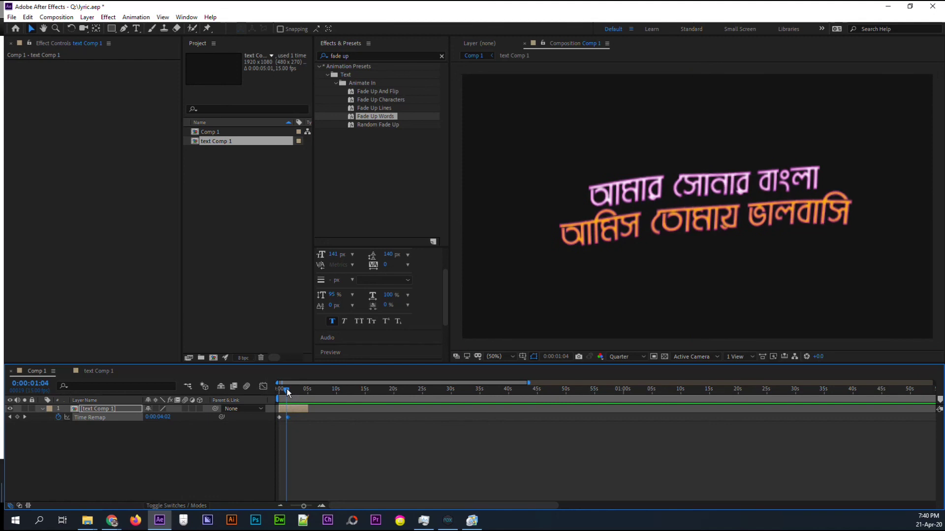
{"action": "mouse_move", "coordinate": [288, 392]}
{"action": "left_mouse_down"}
{"action": "mouse_move", "coordinate": [276, 396]}
{"action": "mouse_move", "coordinate": [302, 418]}
{"action": "left_mouse_up"}
Duplicate the text Comp 1 layer, slide the top copy to start near 5 seconds, and preview.
{"action": "left_click", "coordinate": [118, 412]}
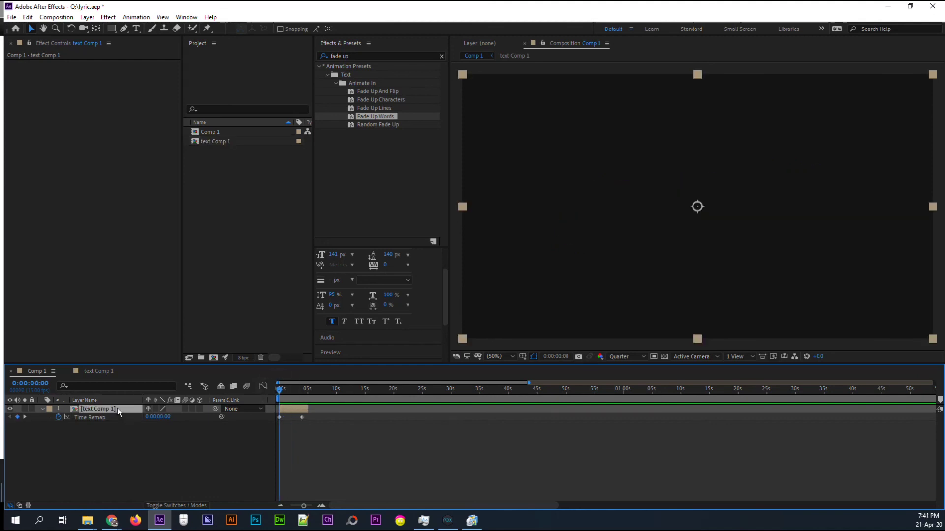
{"action": "key", "text": "ctrl+d"}
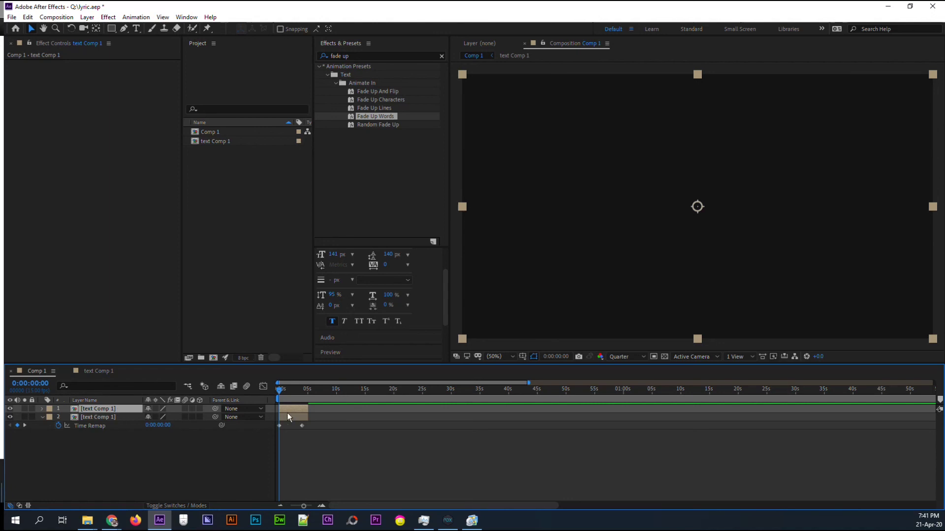
{"action": "left_click_drag", "start_coordinate": [291, 411], "coordinate": [311, 415]}
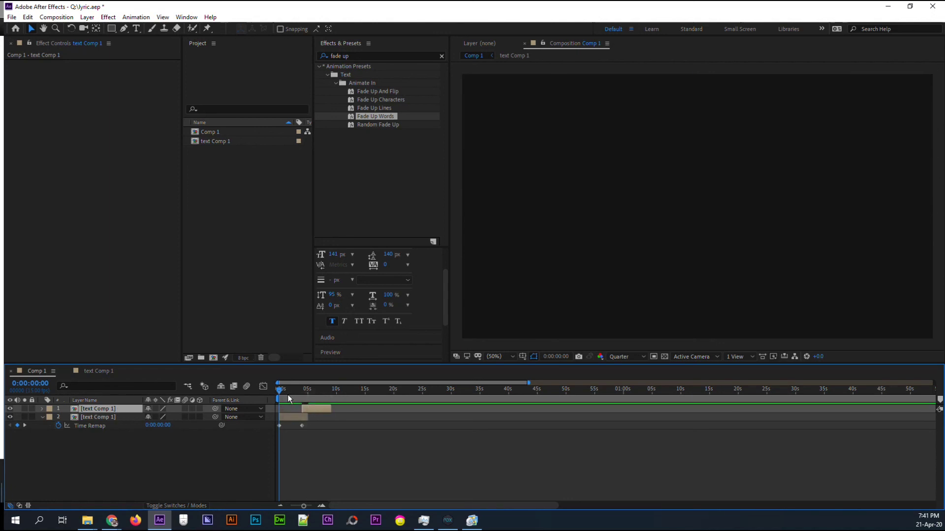
{"action": "key", "text": "space"}
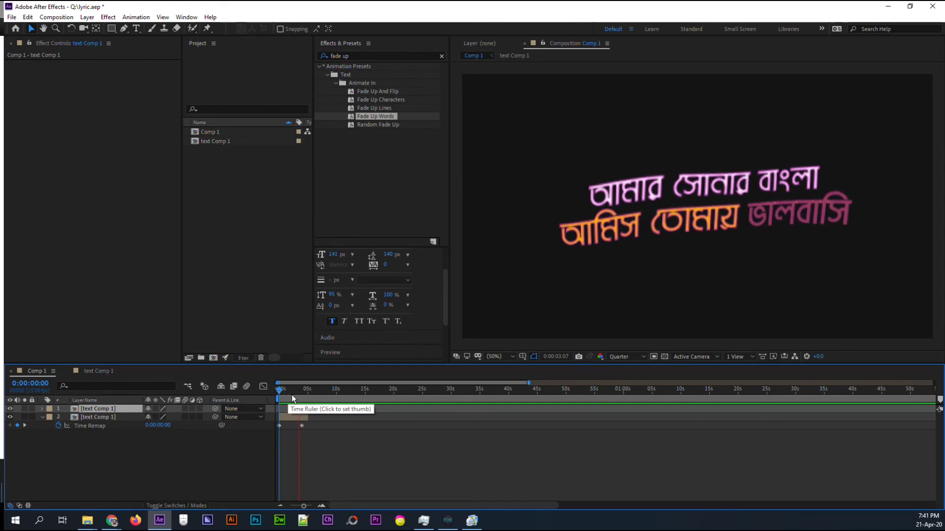
{"action": "key", "text": "space"}
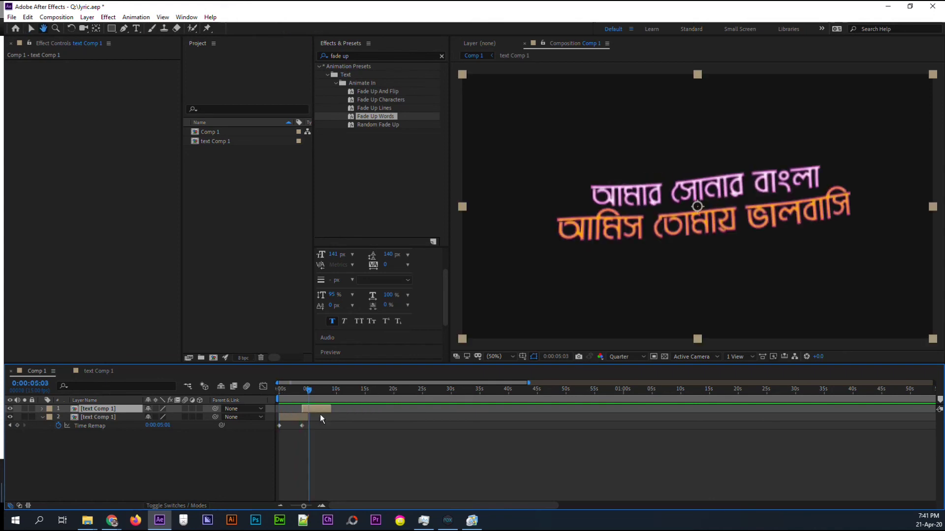
Duplicate text Comp 1 as text Comp 2, replace Comp 1's top layer with it, and open it.
{"action": "right_click", "coordinate": [228, 143]}
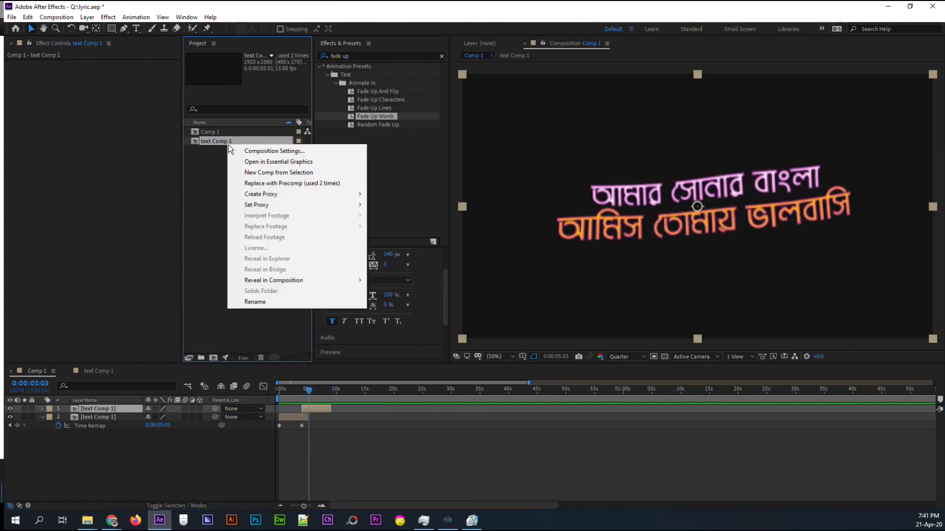
{"action": "left_click", "coordinate": [222, 147]}
{"action": "key", "text": "ctrl+d"}
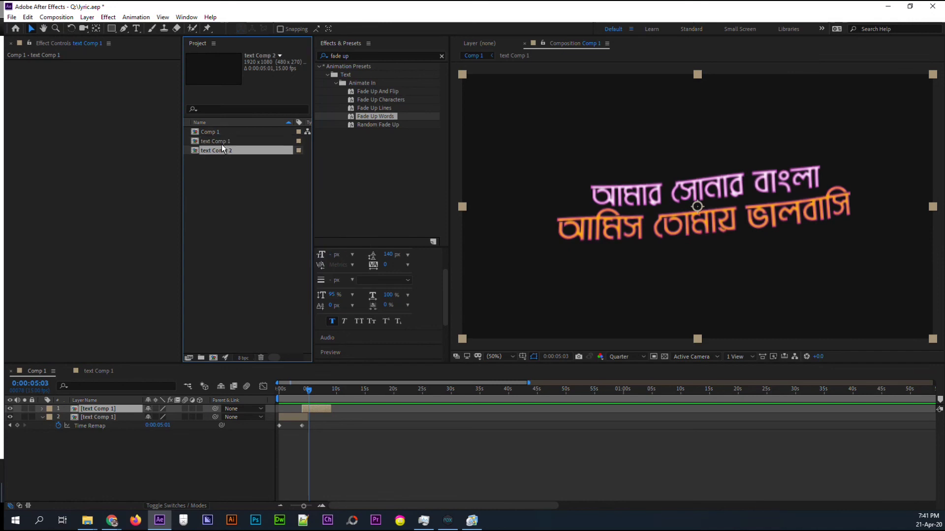
{"action": "left_click_drag", "start_coordinate": [219, 150], "coordinate": [113, 412]}
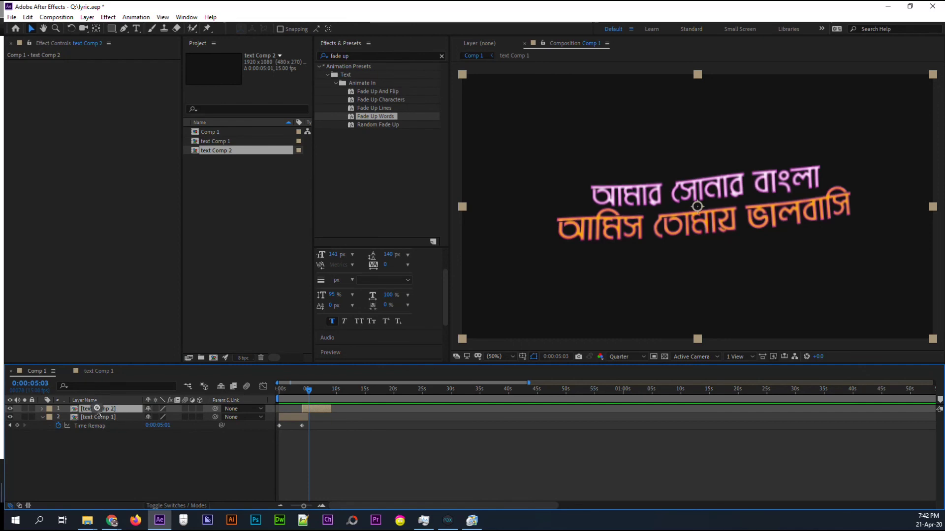
{"action": "double_click", "coordinate": [97, 409]}
Change text Comp 2's lyric to 'চিরদিন তোমার আকাশ তোমার বাতাস / আমার প্রাণে বাজায় বাশি', then preview Comp 1.
{"action": "double_click", "coordinate": [95, 408]}
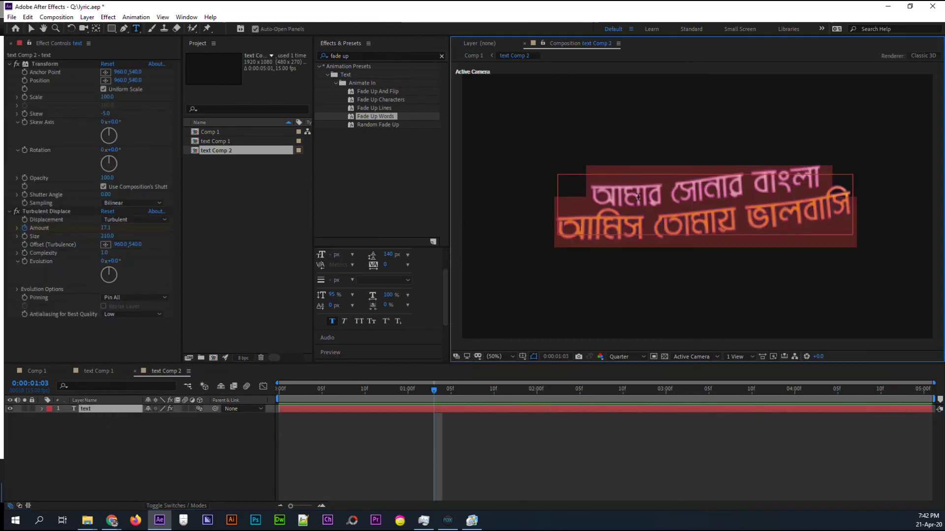
{"action": "left_click_drag", "start_coordinate": [586, 195], "coordinate": [839, 170]}
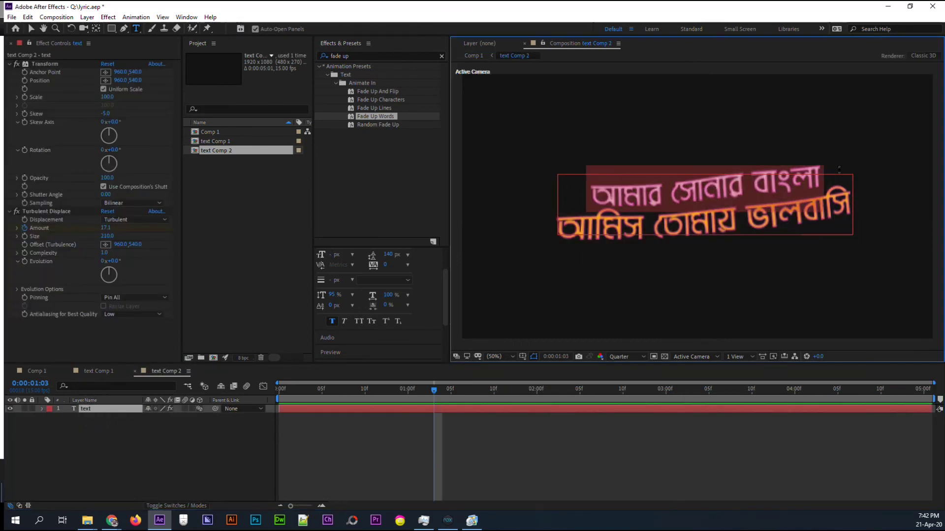
{"action": "type", "text": "চি"}
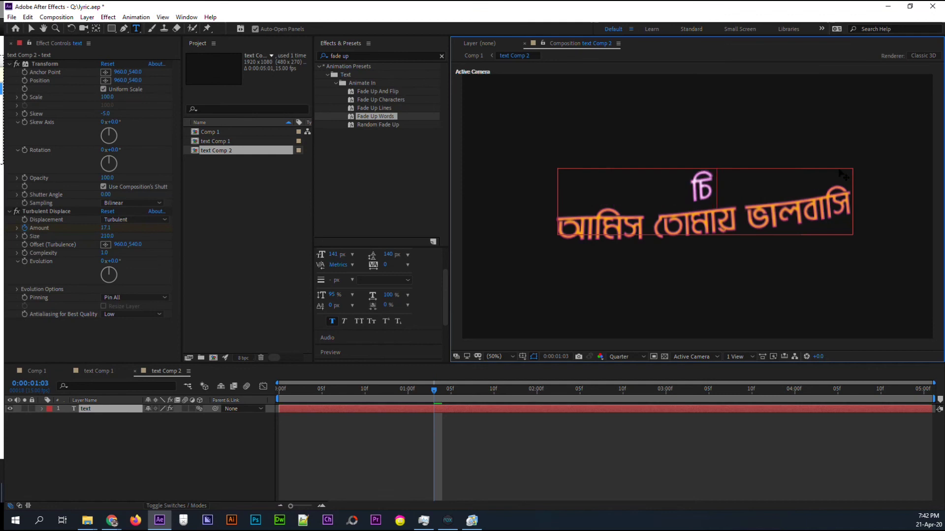
{"action": "type", "text": "রদি"}
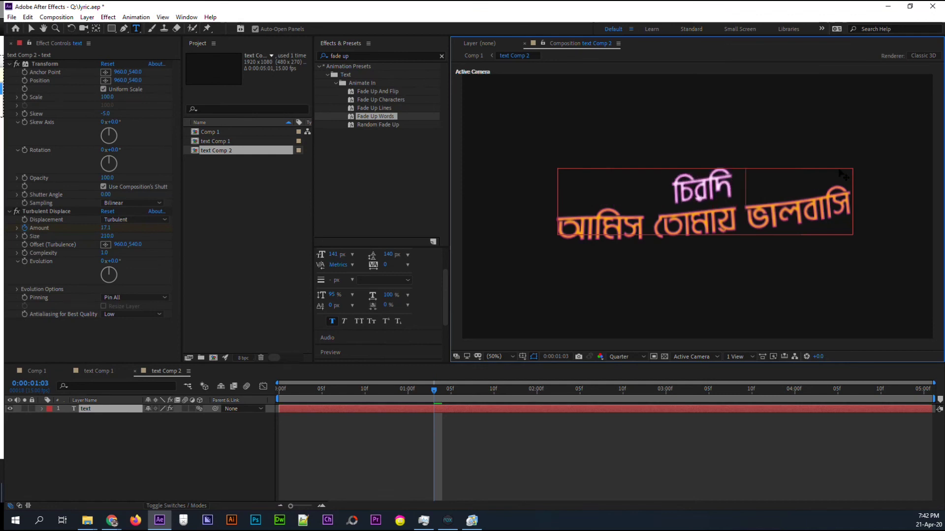
{"action": "type", "text": "ন তোম"}
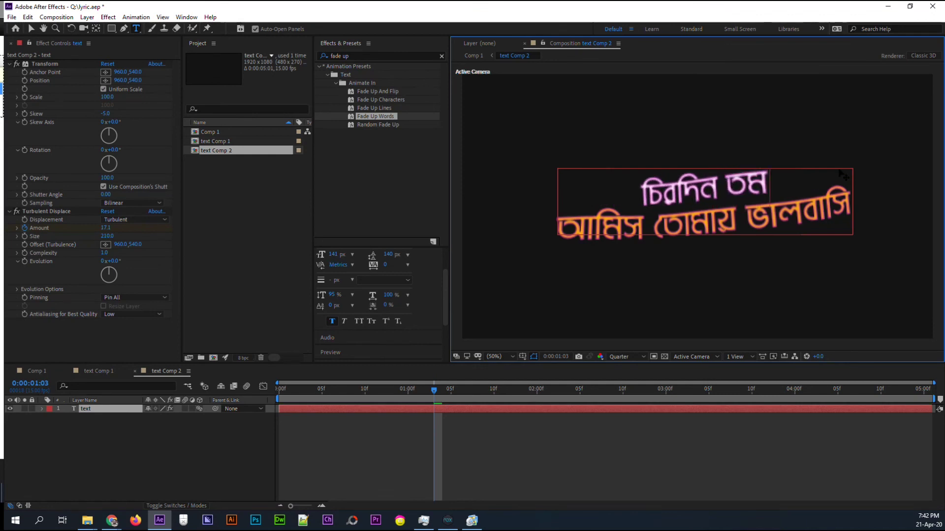
{"action": "type", "text": "ার আকাশ ত"}
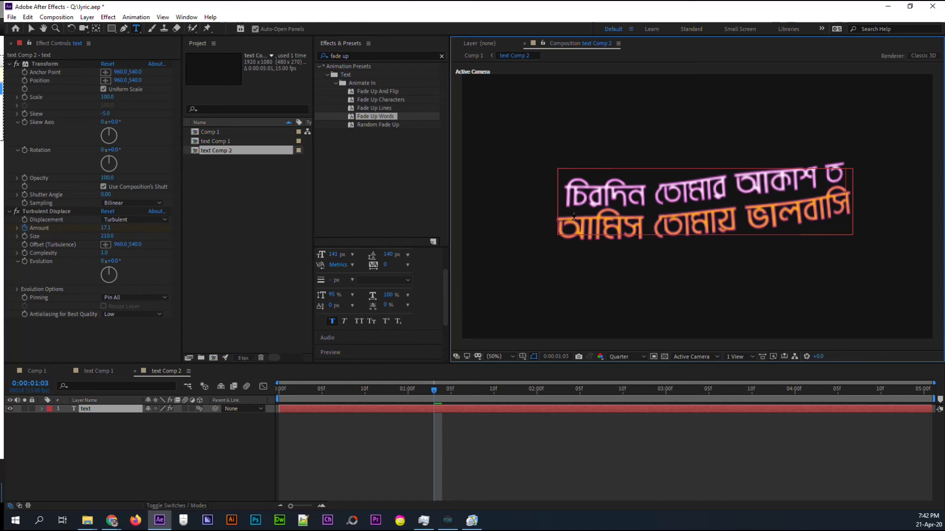
{"action": "type", "text": "তোমার বাতাস"}
{"action": "key", "text": "Return"}
{"action": "type", "text": "আমার প্র"}
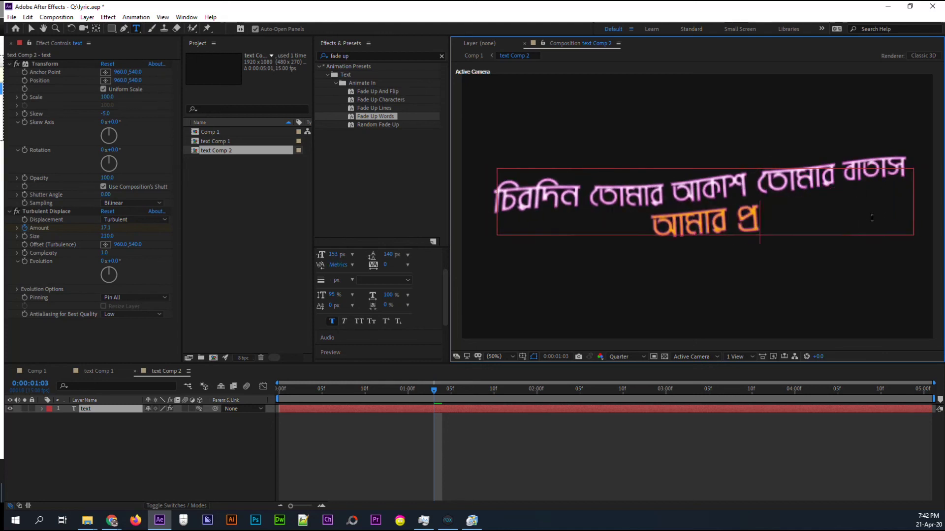
{"action": "type", "text": "ানে বাজায় বাশি"}
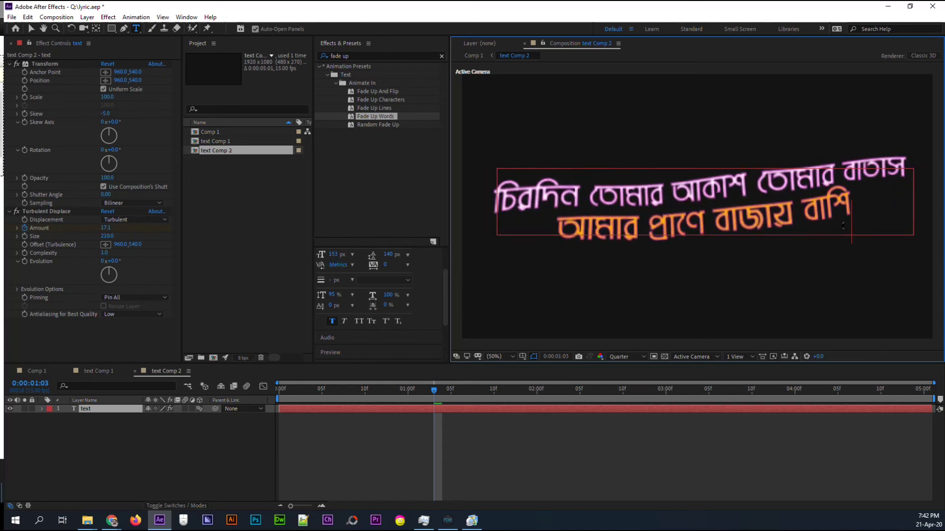
{"action": "left_click", "coordinate": [35, 371]}
{"action": "key", "text": "space"}
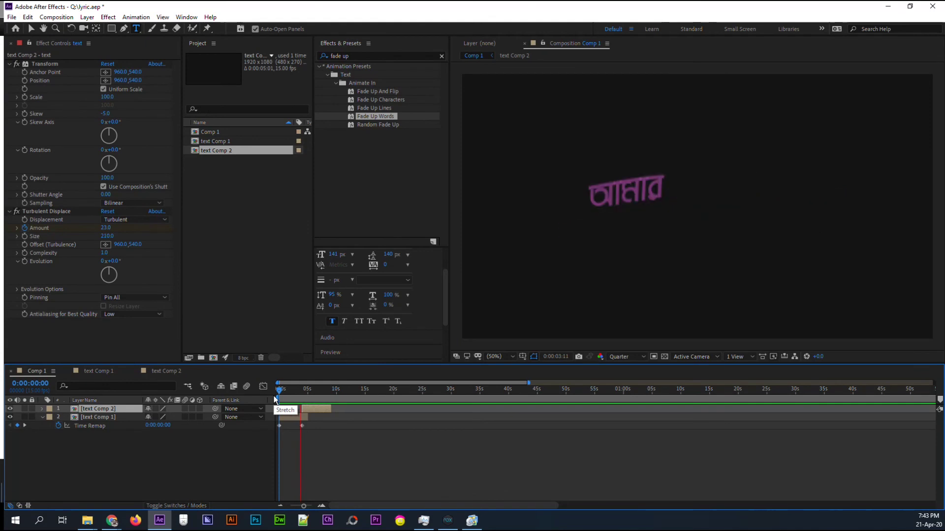
In text Comp 1, delete the stray character from the second lyric line's first word.
{"action": "double_click", "coordinate": [102, 418]}
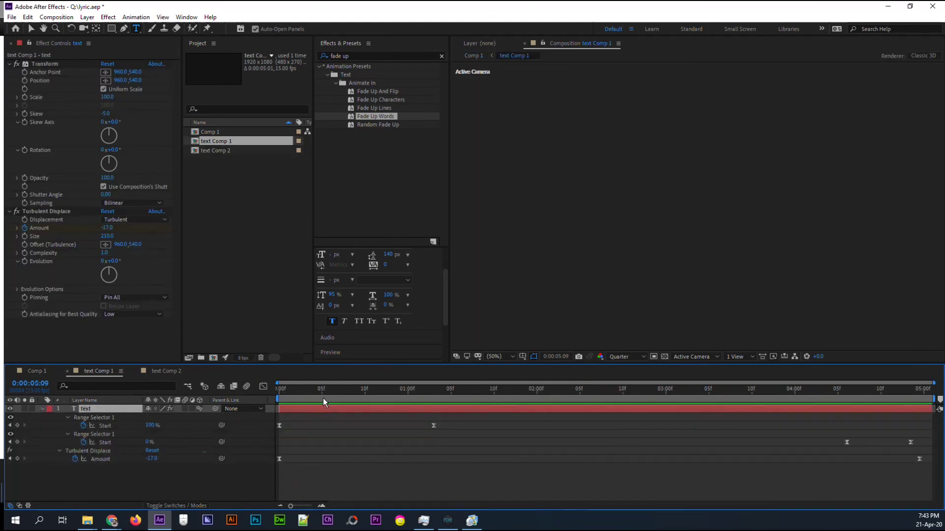
{"action": "left_click", "coordinate": [305, 389]}
{"action": "left_click_drag", "start_coordinate": [404, 389], "coordinate": [494, 389]}
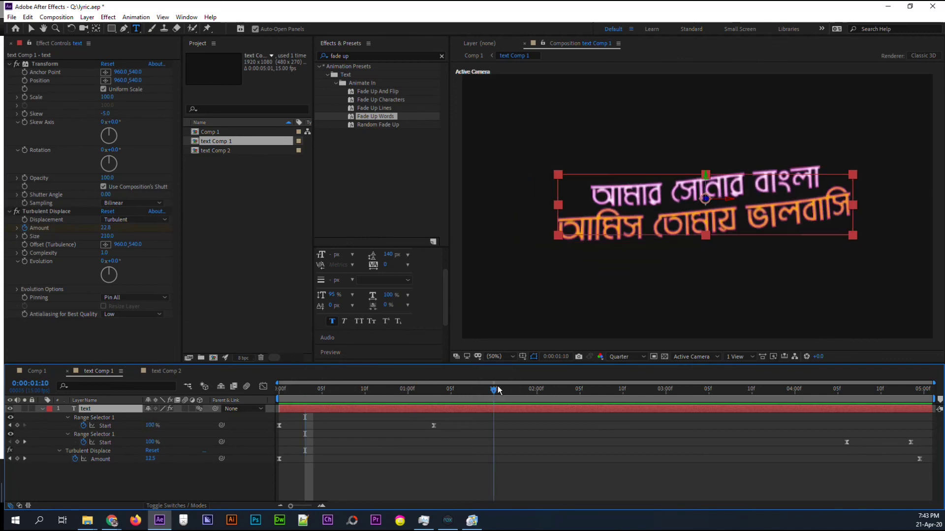
{"action": "left_click", "coordinate": [621, 280]}
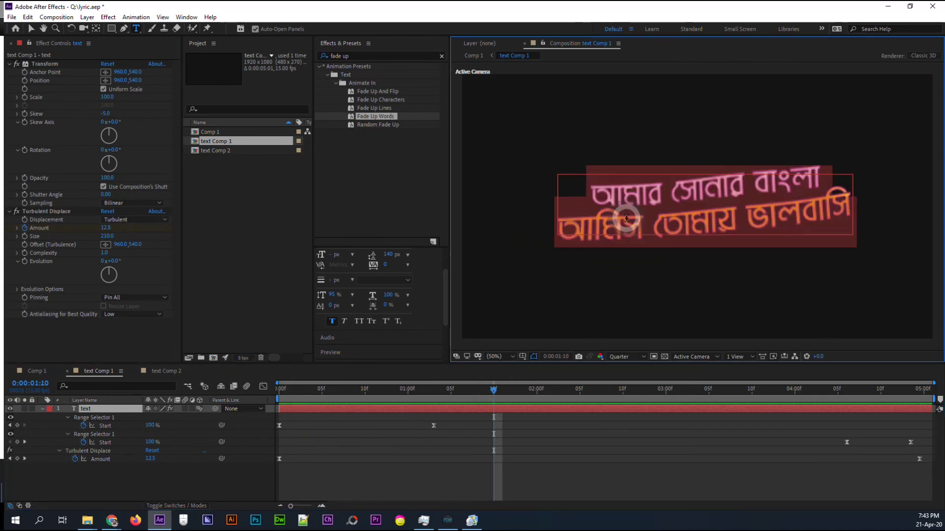
{"action": "left_click_drag", "start_coordinate": [626, 219], "coordinate": [639, 217]}
{"action": "key", "text": "BackSpace"}
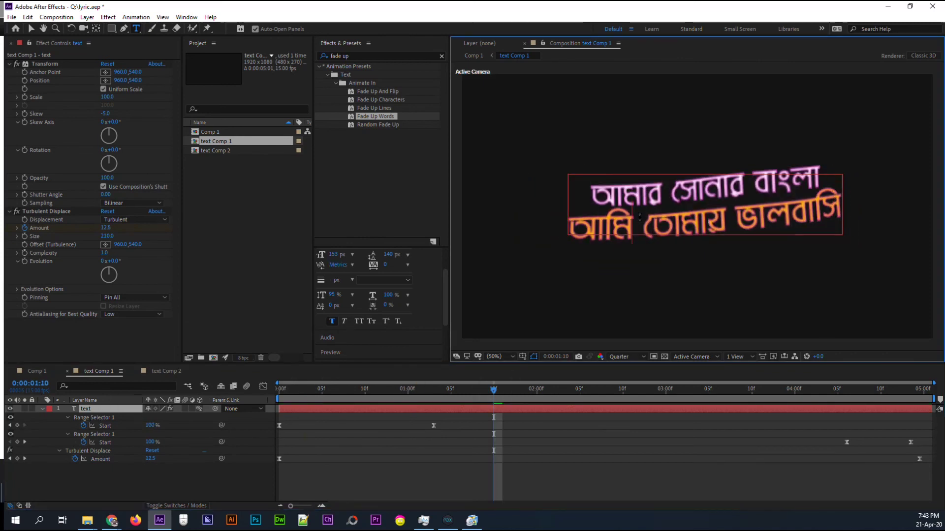
Back in Comp 1, preview the first lyric and then the second lyric from about four seconds.
{"action": "left_click", "coordinate": [38, 371]}
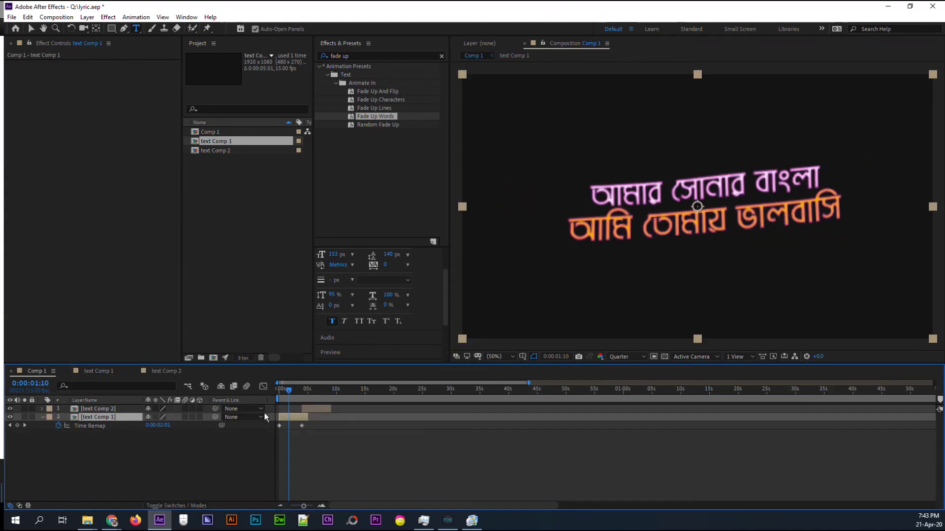
{"action": "left_click_drag", "start_coordinate": [290, 392], "coordinate": [275, 392]}
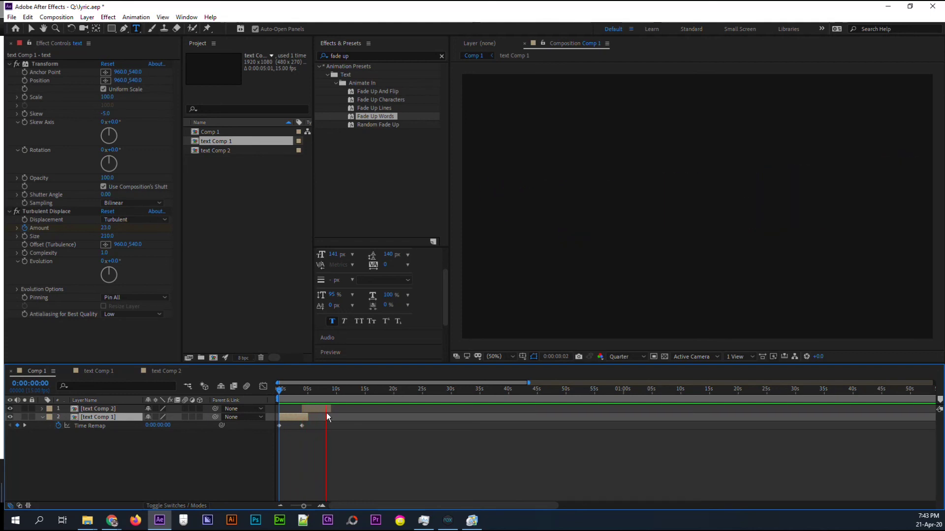
{"action": "left_click_drag", "start_coordinate": [328, 392], "coordinate": [284, 404]}
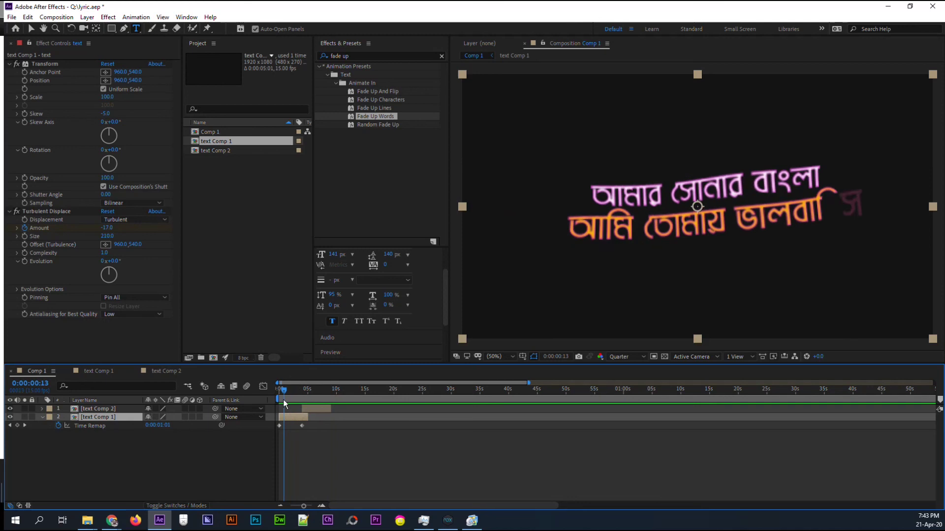
{"action": "key", "text": "space"}
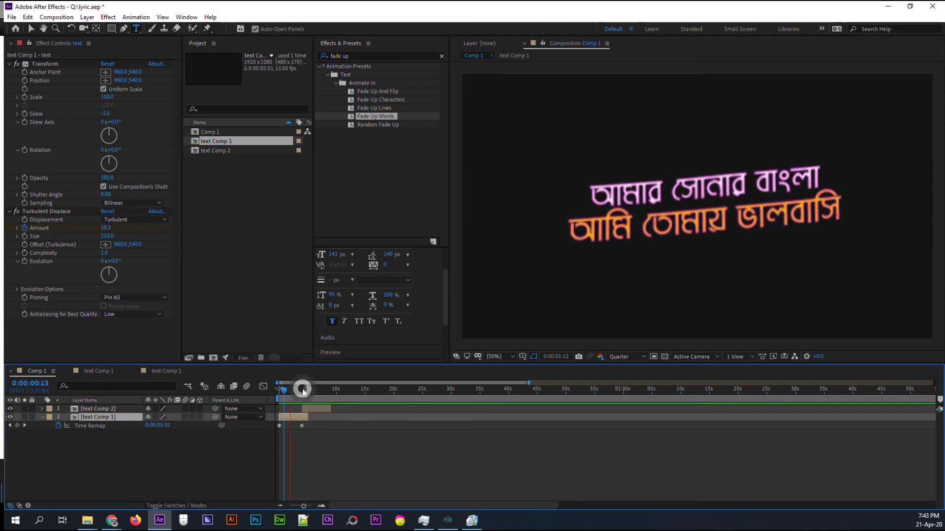
{"action": "left_click_drag", "start_coordinate": [303, 391], "coordinate": [306, 391]}
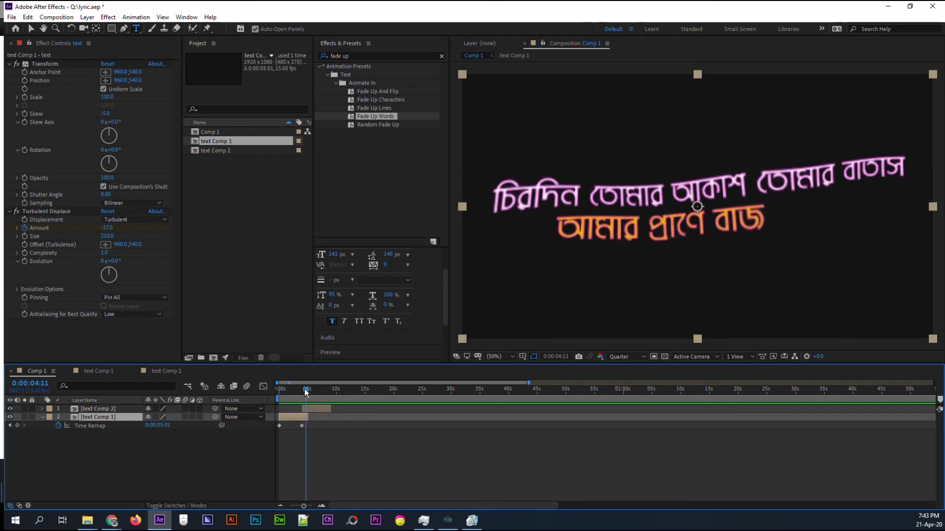
{"action": "key", "text": "space"}
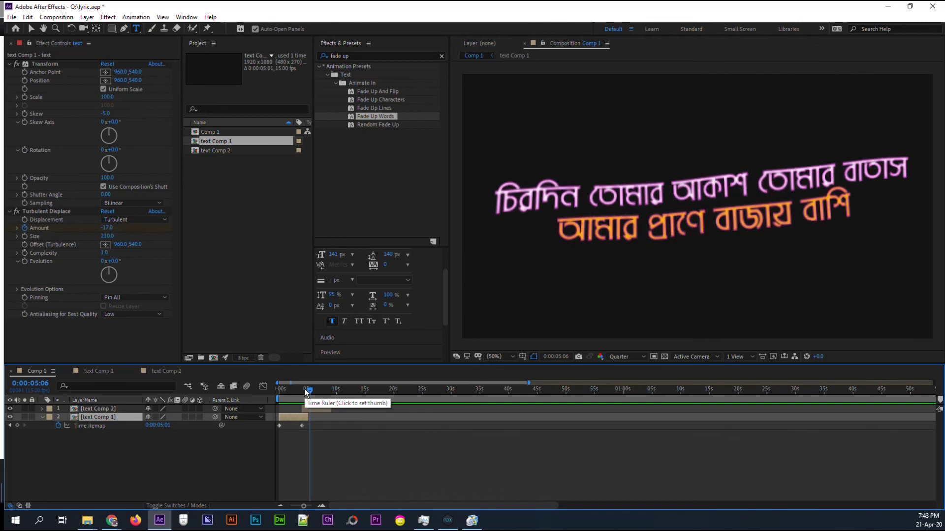
{"action": "left_click_drag", "start_coordinate": [305, 392], "coordinate": [274, 400]}
Add a new Null Object layer to Comp 1.
{"action": "right_click", "coordinate": [125, 460]}
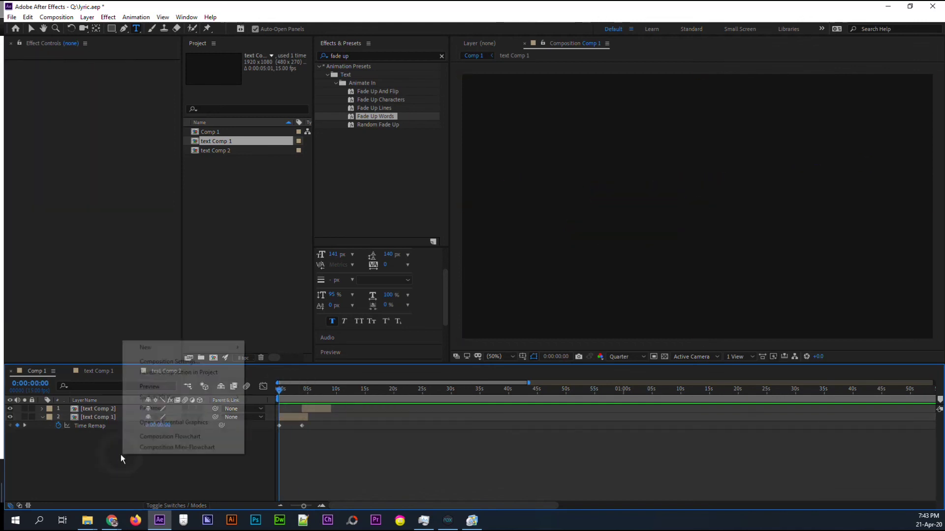
{"action": "mouse_move", "coordinate": [203, 349]}
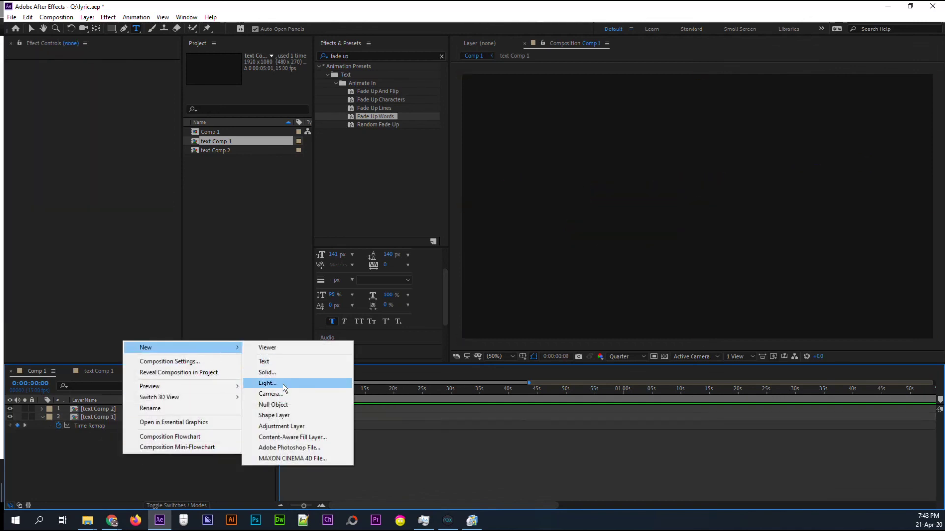
{"action": "left_click", "coordinate": [279, 404]}
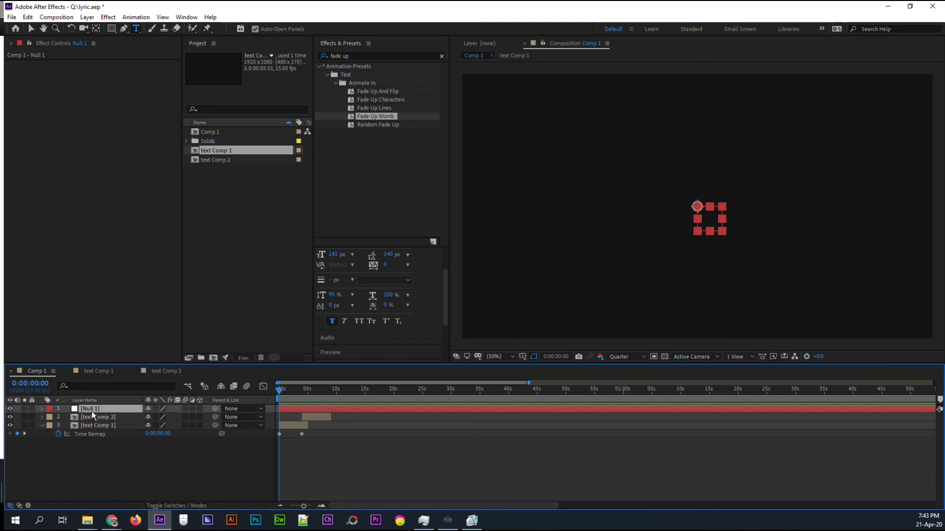
Drive Null 1's Position with the expression wiggle(5,5);.
{"action": "key", "text": "p"}
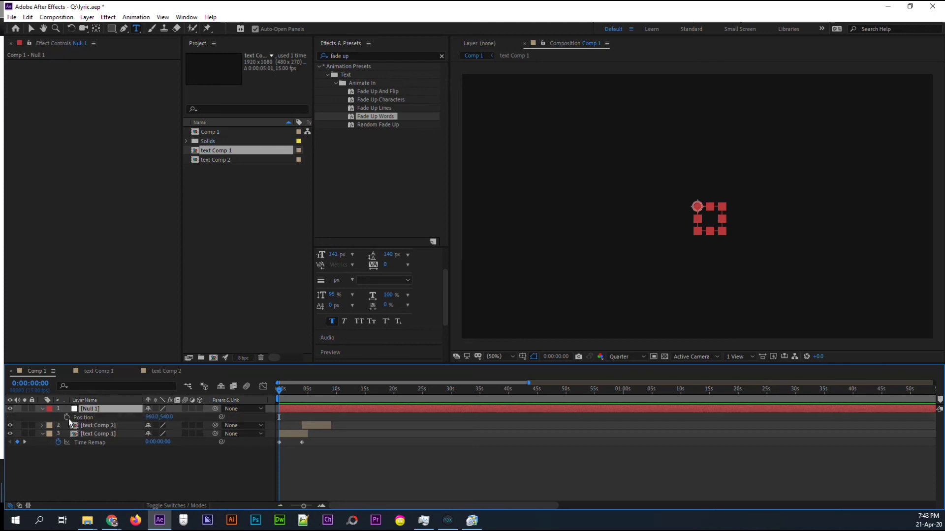
{"action": "left_click", "coordinate": [68, 418], "text": "alt"}
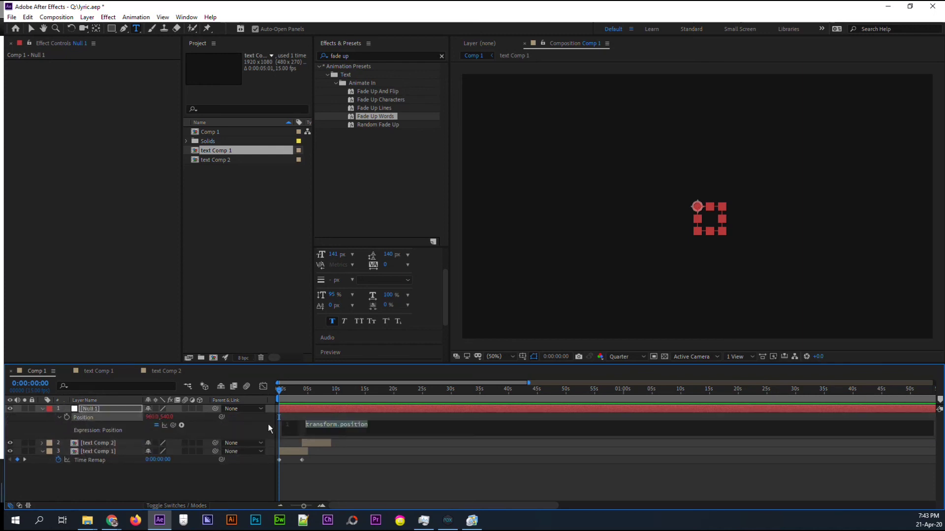
{"action": "type", "text": "wiggle()"}
{"action": "type", "text": ";"}
{"action": "left_click", "coordinate": [309, 398]}
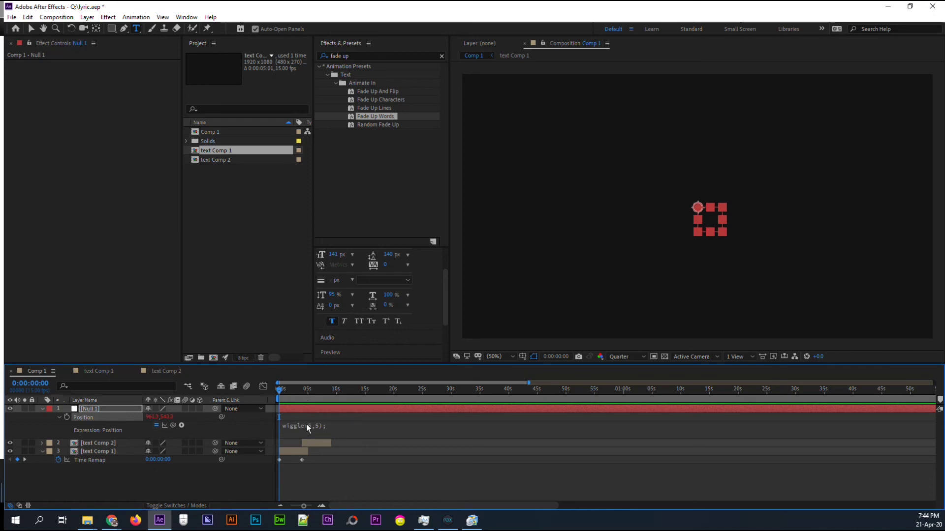
Parent the text Comp 2 and text Comp 1 layers to Null 1.
{"action": "left_click", "coordinate": [110, 444]}
{"action": "left_click", "coordinate": [205, 451], "text": "shift"}
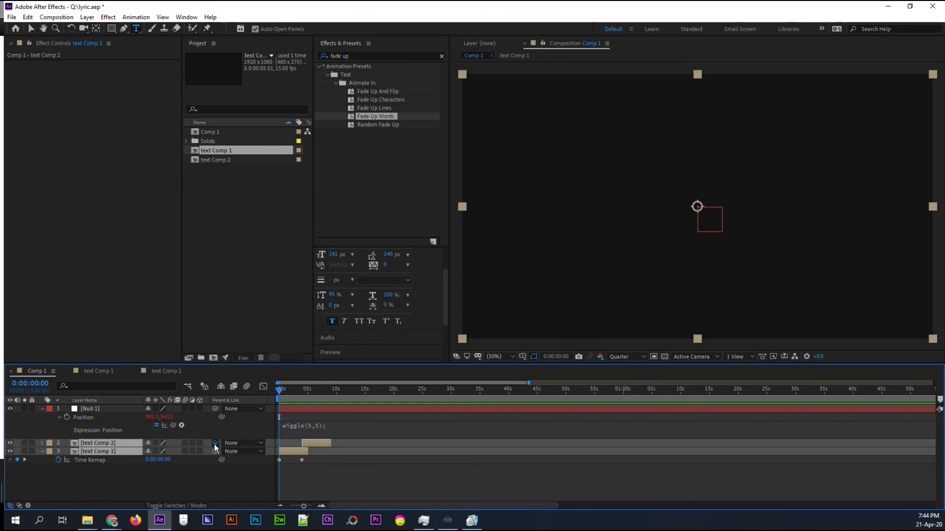
{"action": "left_click_drag", "start_coordinate": [215, 444], "coordinate": [102, 410]}
Preview the lyrics following the wiggling null, stopping around 9 seconds.
{"action": "key", "text": "space"}
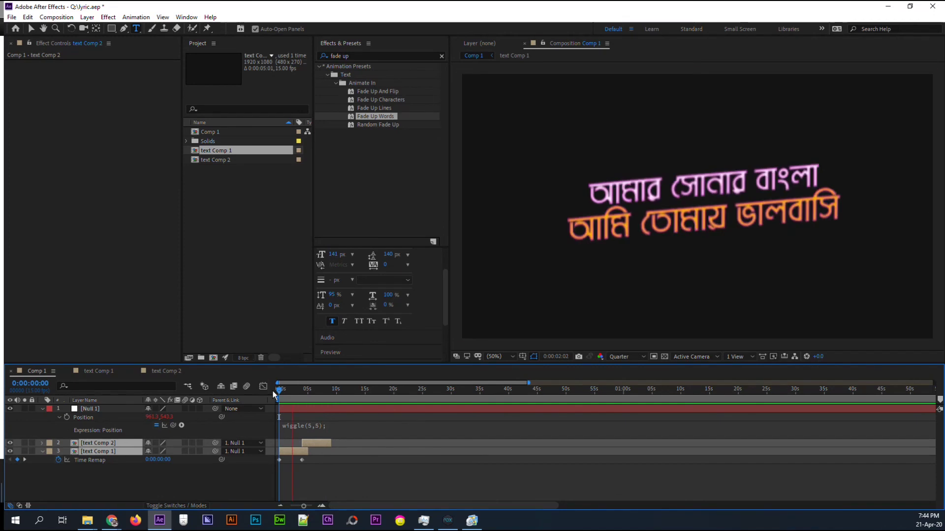
{"action": "left_click_drag", "start_coordinate": [273, 391], "coordinate": [329, 391]}
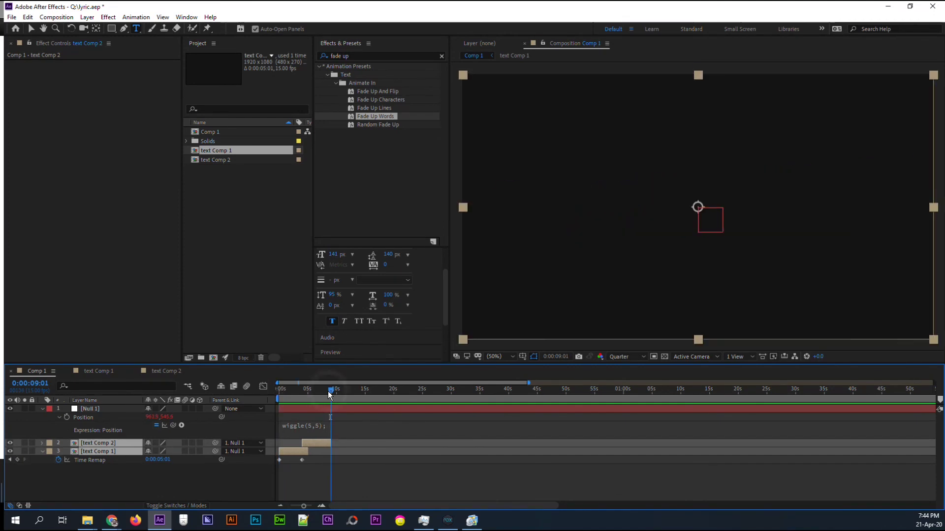
{"action": "left_click", "coordinate": [42, 409]}
Move text Comp 2's last Time Remap keyframe later to slow the second lyric.
{"action": "left_click", "coordinate": [89, 459]}
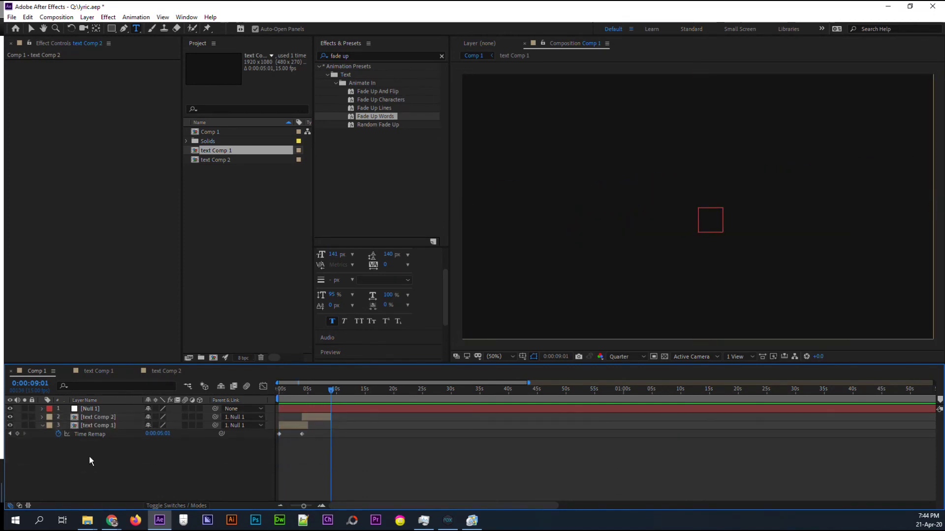
{"action": "left_click", "coordinate": [305, 418]}
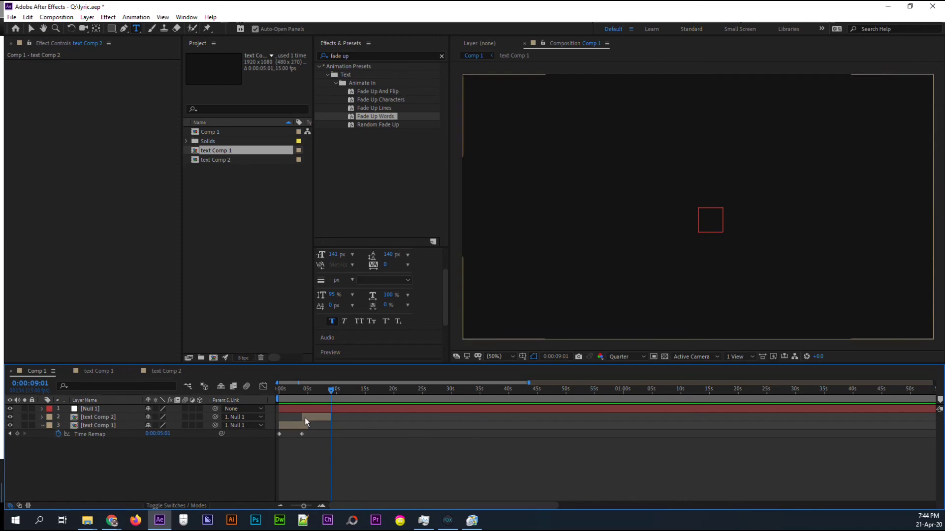
{"action": "left_click", "coordinate": [308, 417]}
{"action": "key", "text": "ctrl+alt+t"}
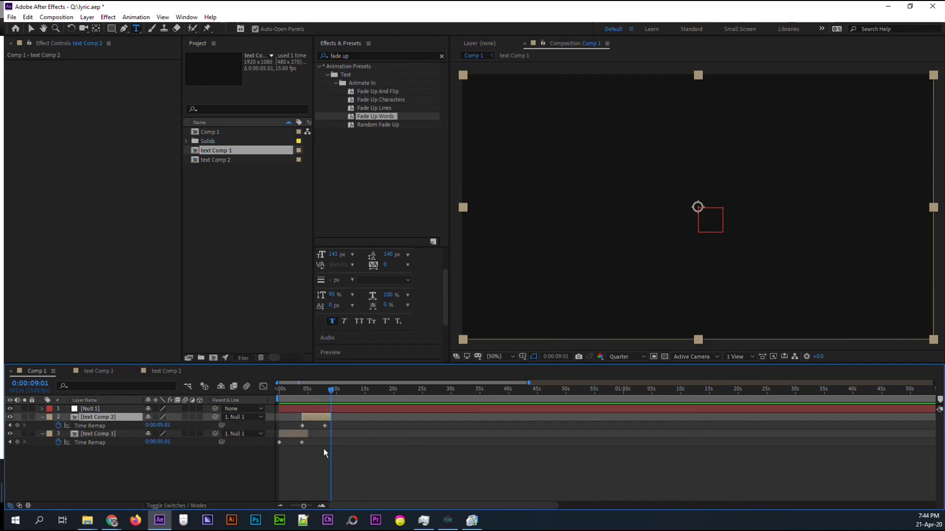
{"action": "left_click_drag", "start_coordinate": [326, 426], "coordinate": [373, 438]}
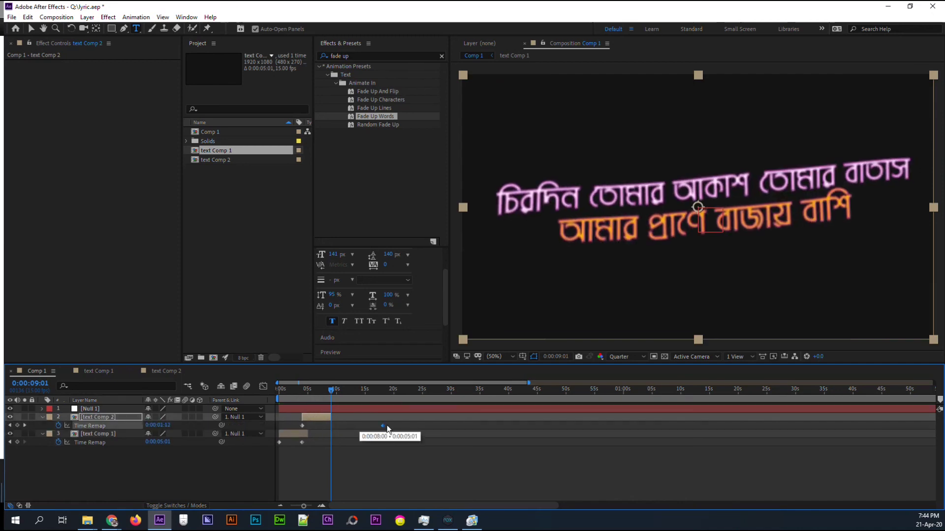
{"action": "mouse_move", "coordinate": [372, 438]}
{"action": "left_mouse_down"}
{"action": "mouse_move", "coordinate": [359, 439]}
{"action": "mouse_move", "coordinate": [359, 419]}
{"action": "left_mouse_up"}
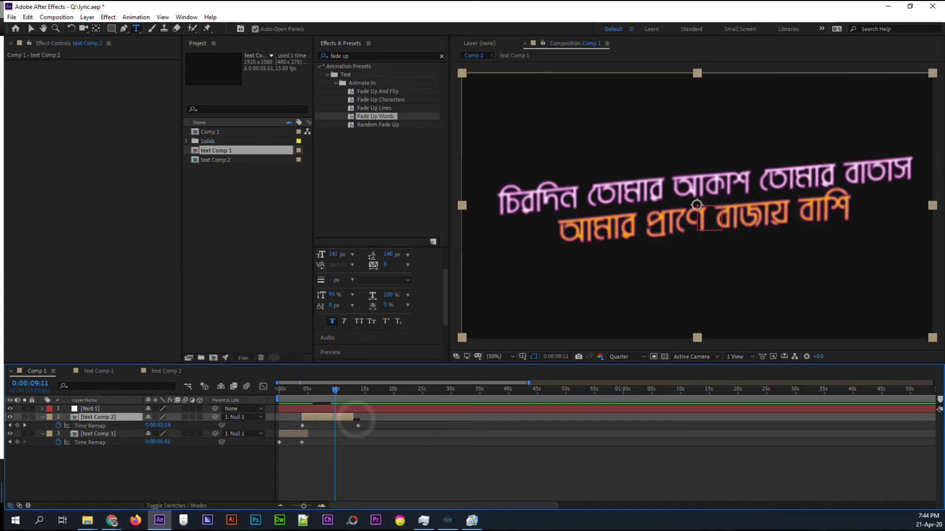
Preview Comp 1 from the start to check both lyrics play back to back.
{"action": "key", "text": "space"}
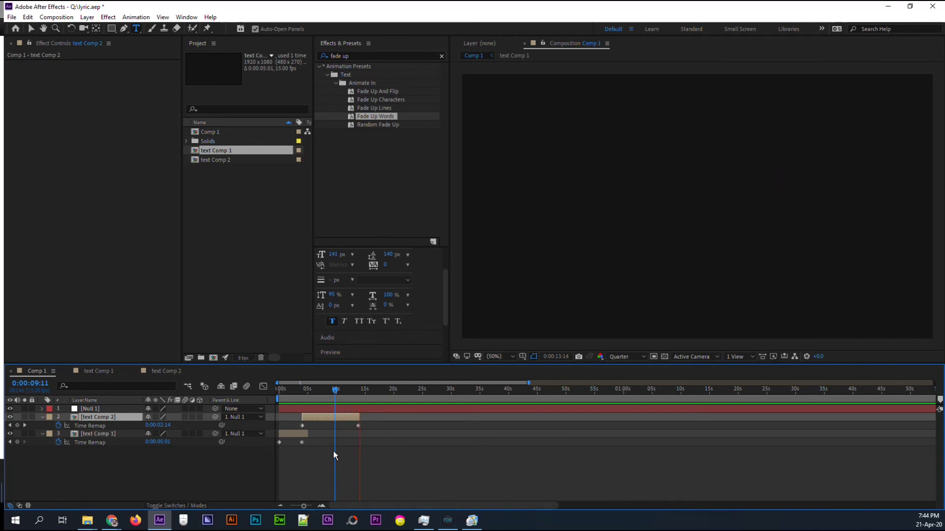
{"action": "key", "text": "space"}
{"action": "left_click_drag", "start_coordinate": [291, 390], "coordinate": [270, 398]}
{"action": "key", "text": "space"}
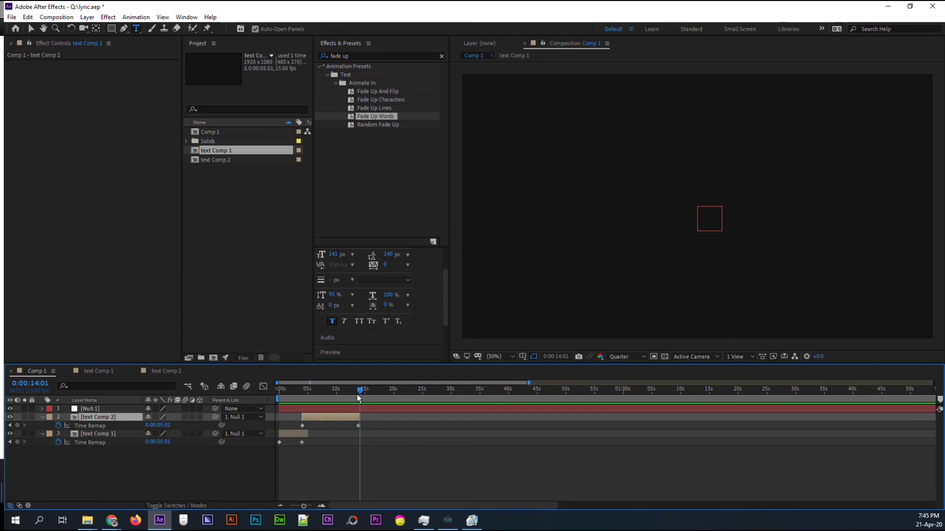